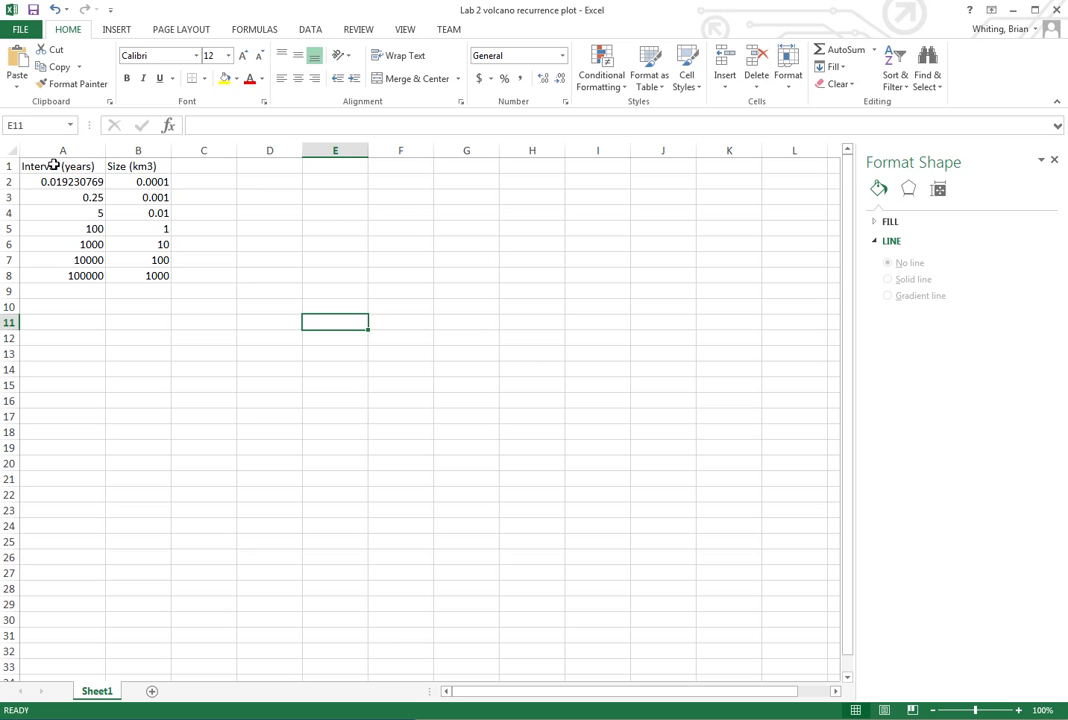
Step: Insert a markers-only scatter chart from the interval and size data in A1:B8
drag(50, 166, 162, 272)
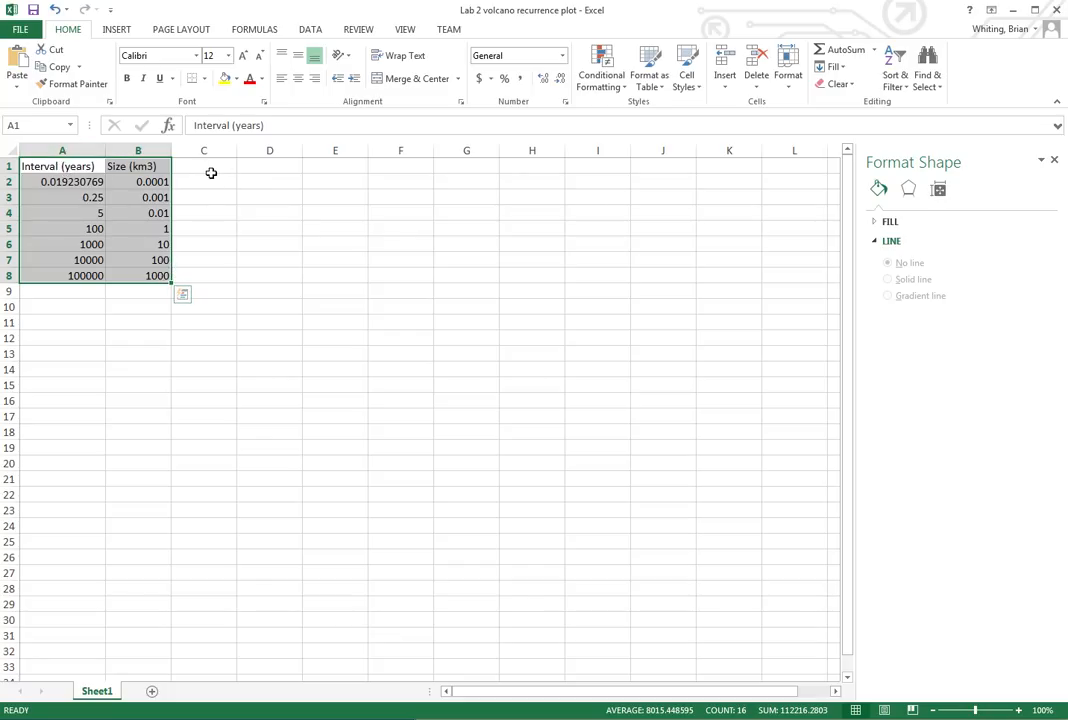
click(114, 31)
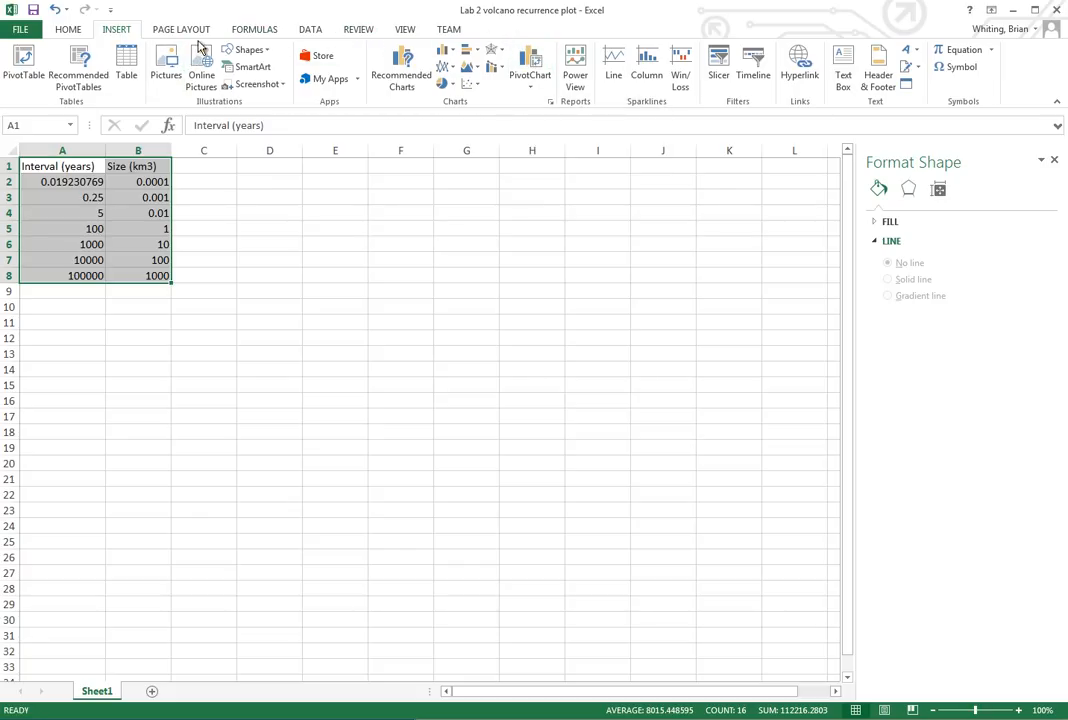
click(473, 87)
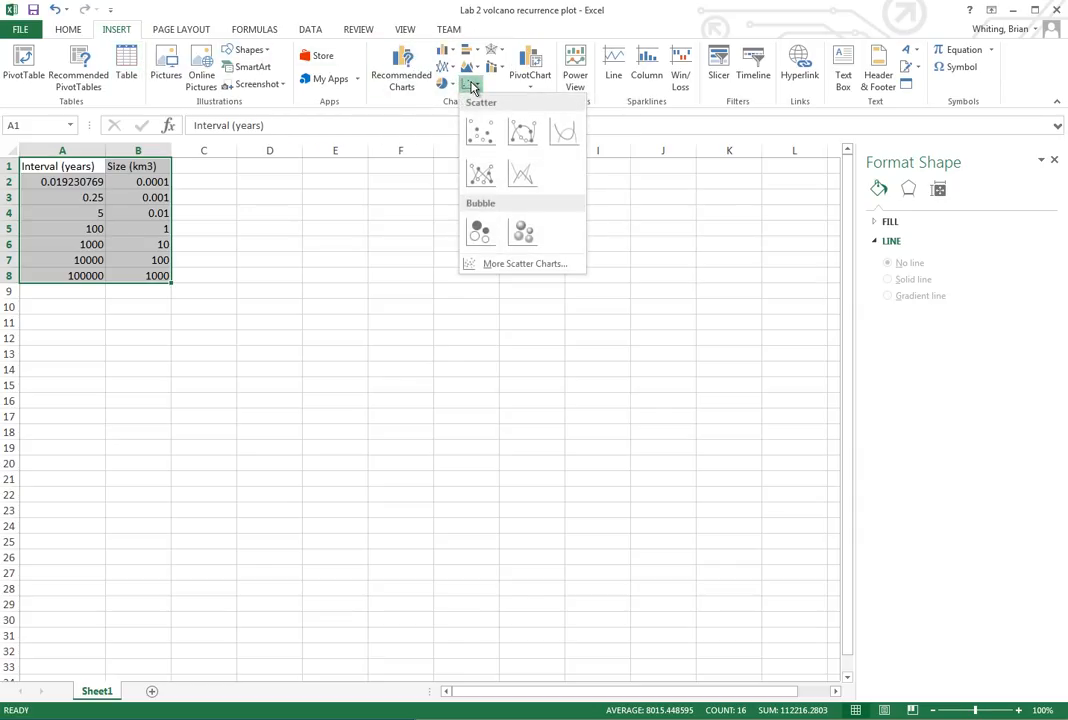
click(480, 134)
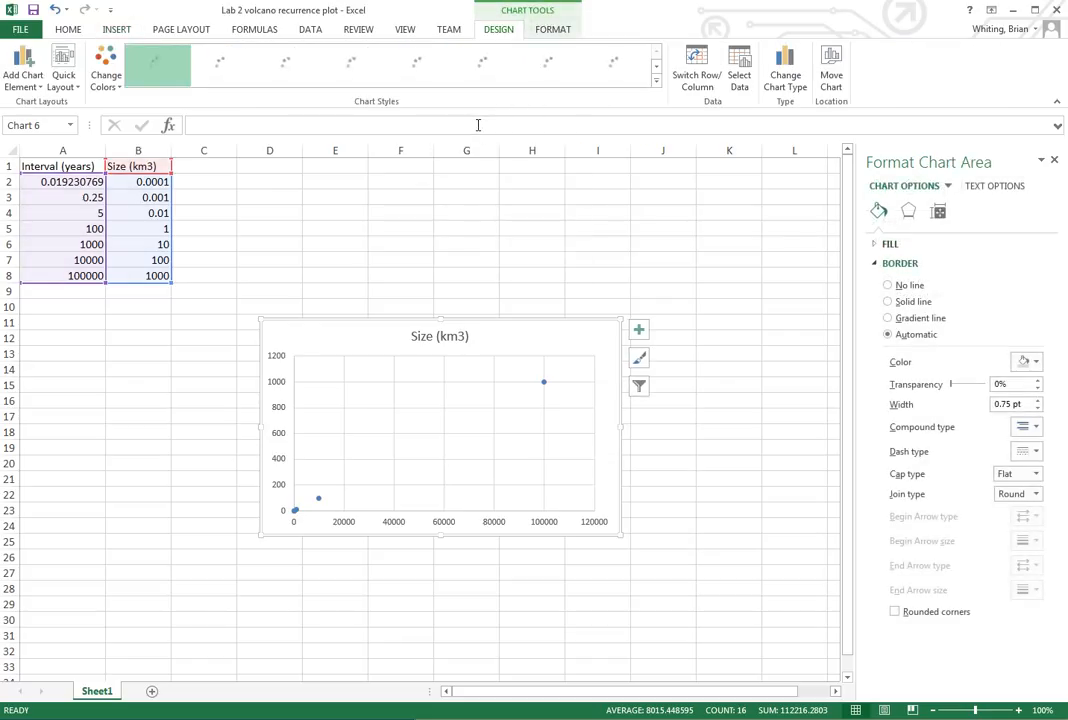
Step: Reposition and enlarge the chart beside the data, and apply the quick layout with axis titles, legend, and major and minor gridlines
drag(510, 331, 493, 188)
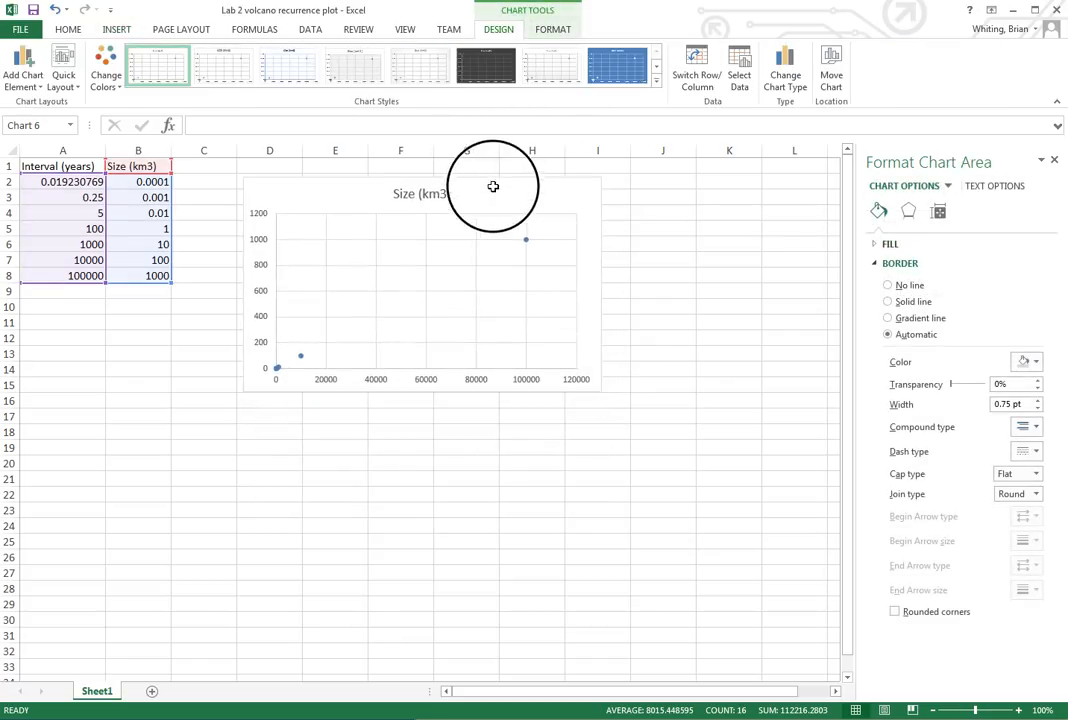
drag(600, 392, 753, 543)
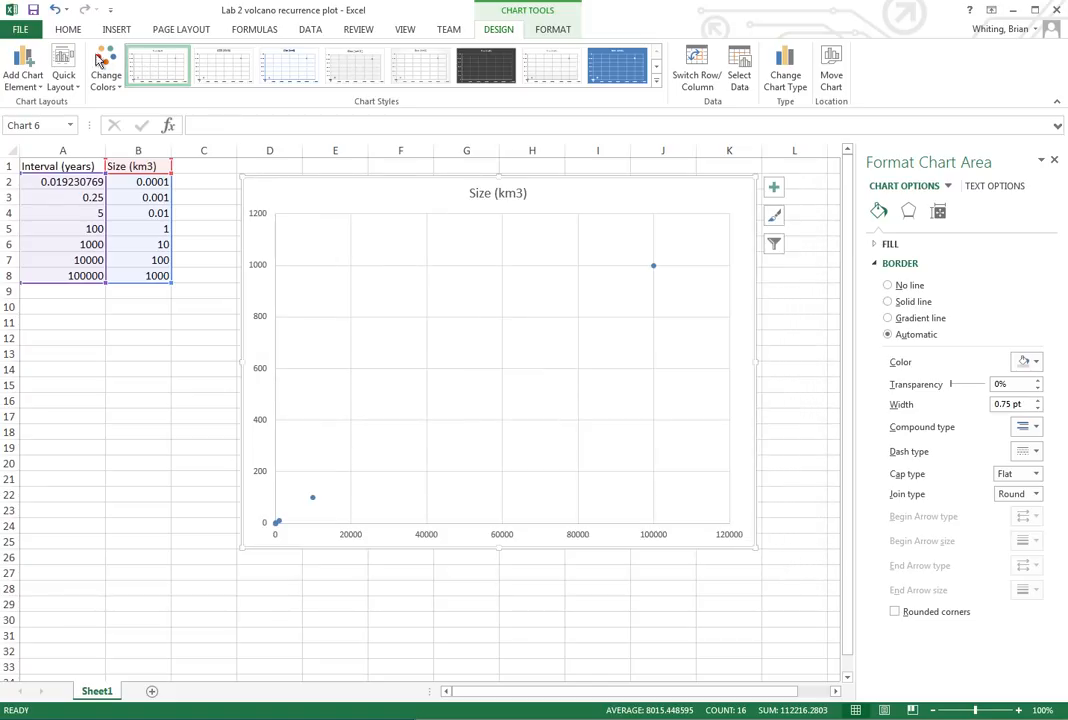
click(74, 78)
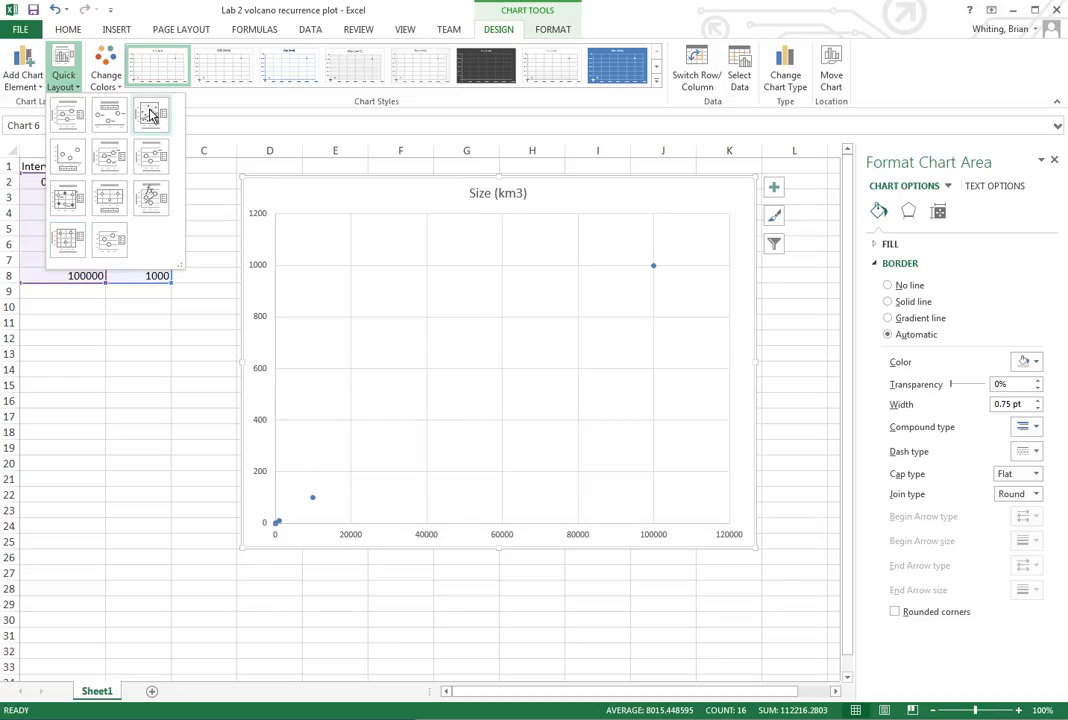
click(70, 238)
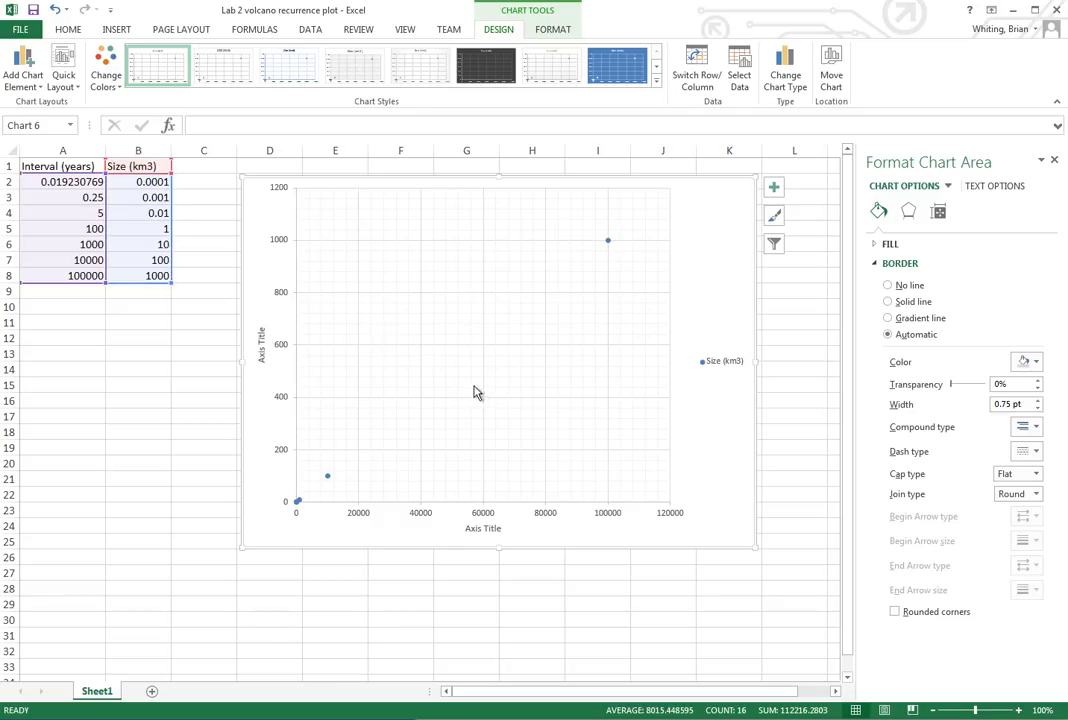
Step: Set the chart's horizontal axis to a logarithmic scale with base 10
click(481, 517)
right_click(481, 517)
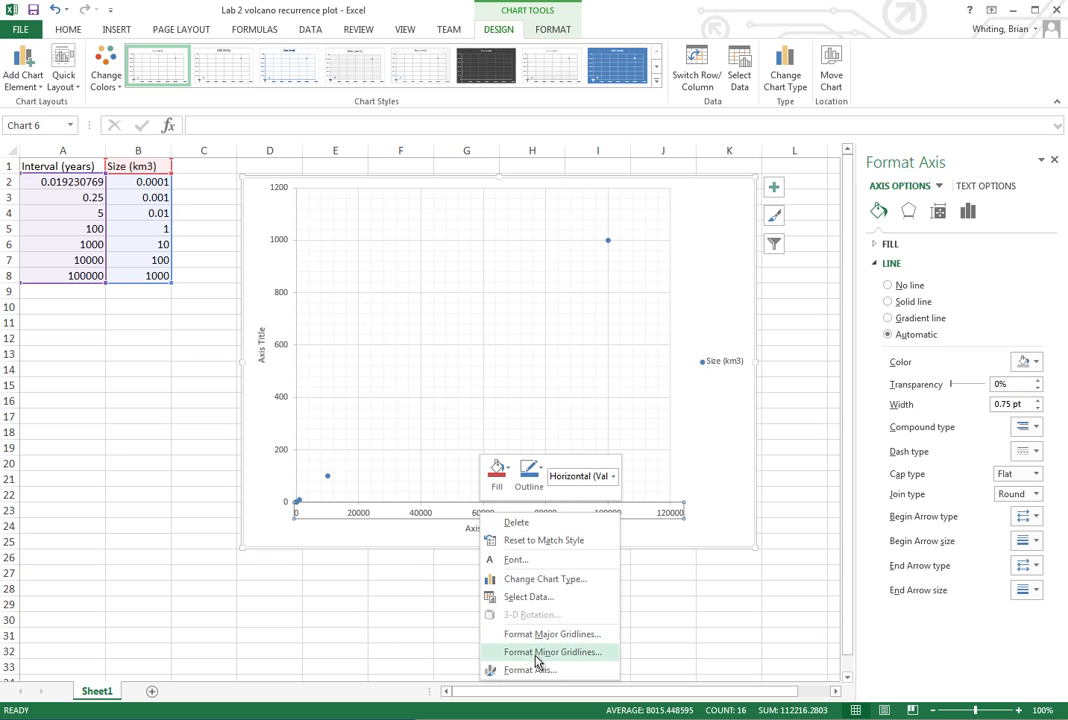
click(395, 508)
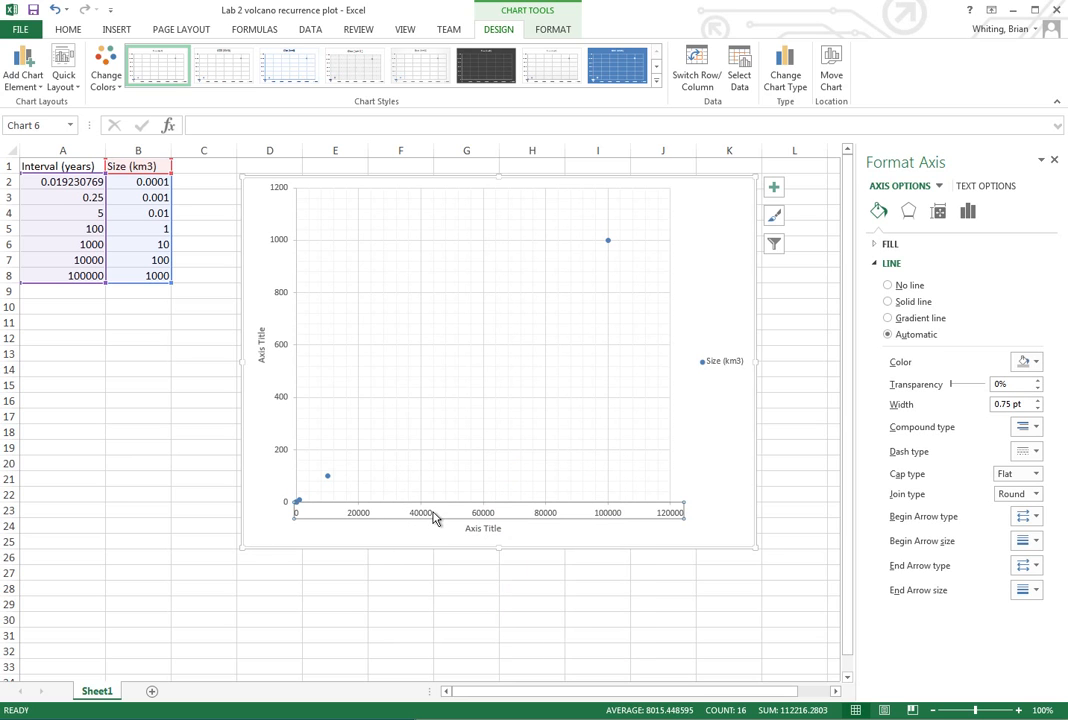
right_click(425, 514)
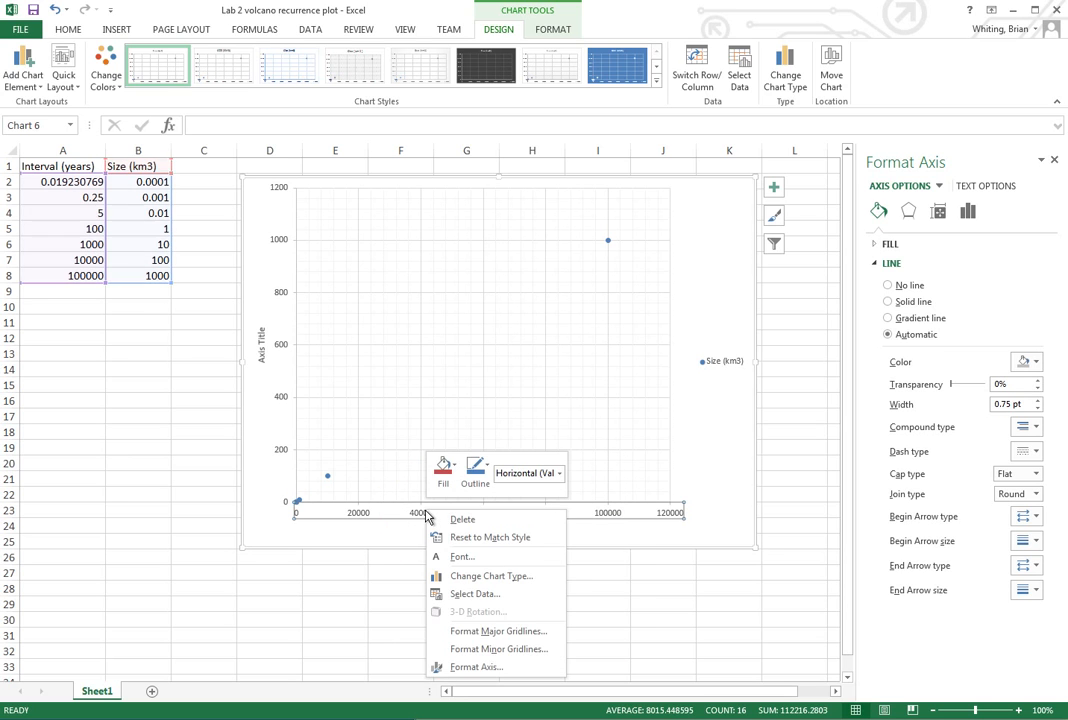
click(482, 666)
click(887, 497)
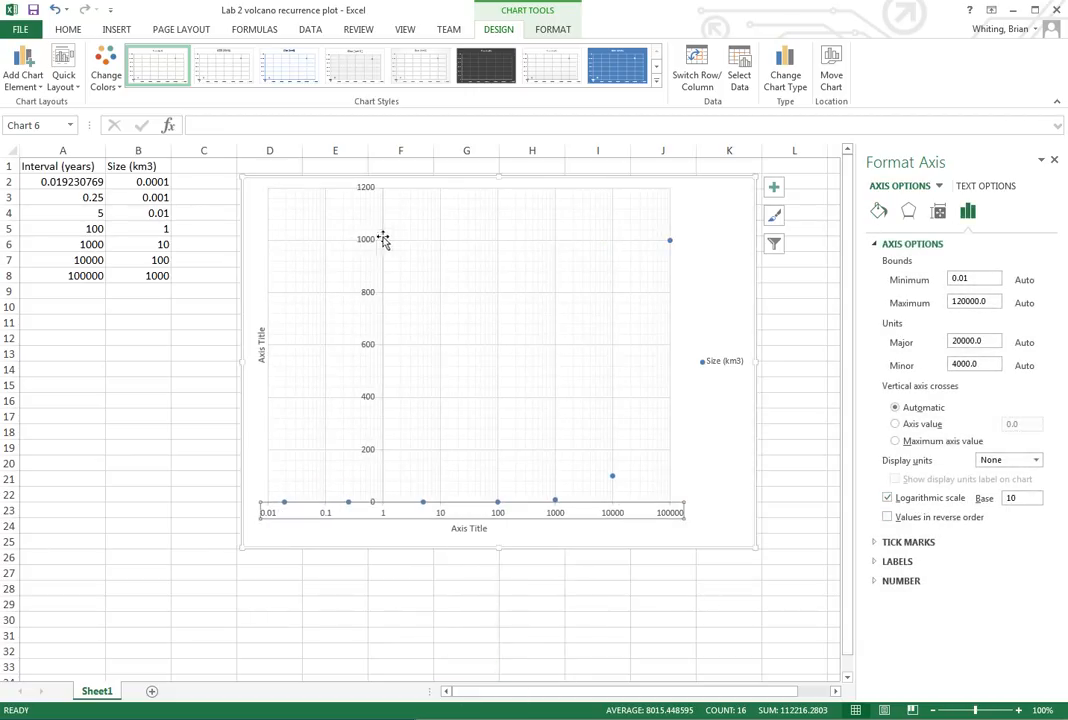
Step: Set the chart's vertical axis to a logarithmic scale with base 10
click(368, 293)
right_click(368, 293)
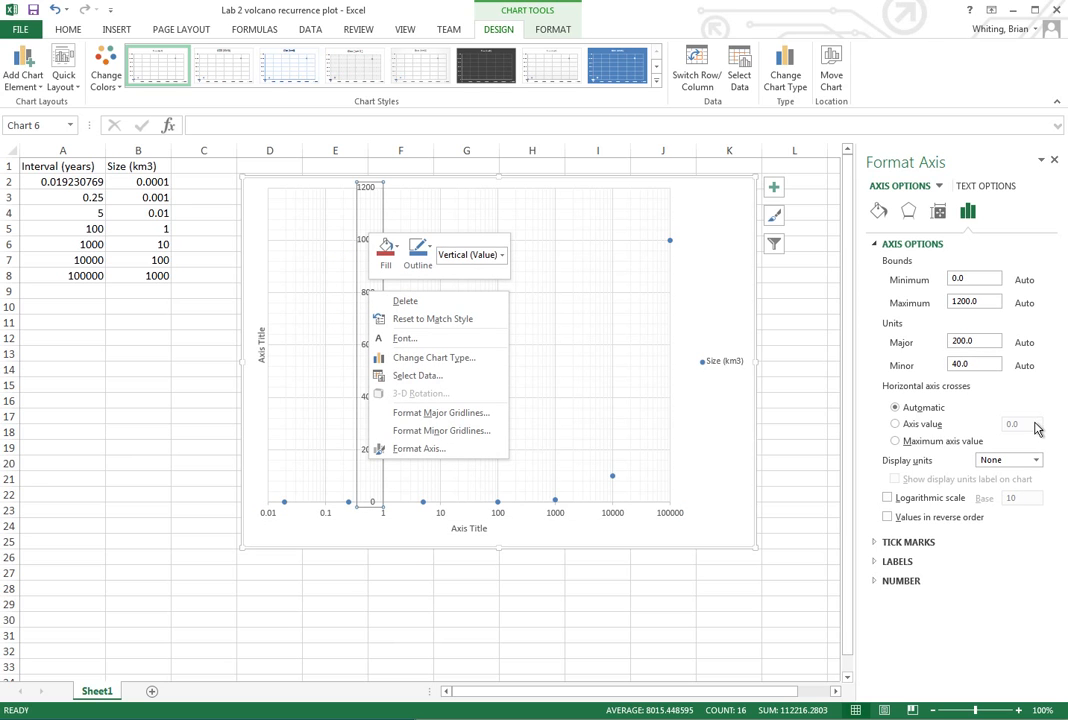
click(1006, 556)
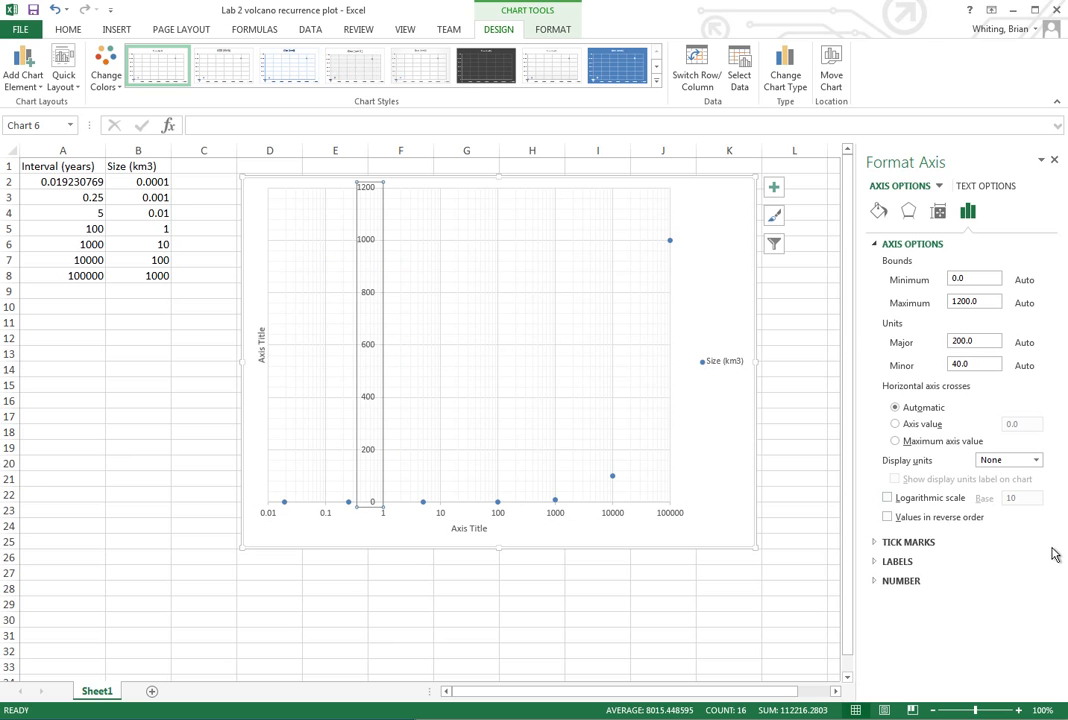
click(919, 499)
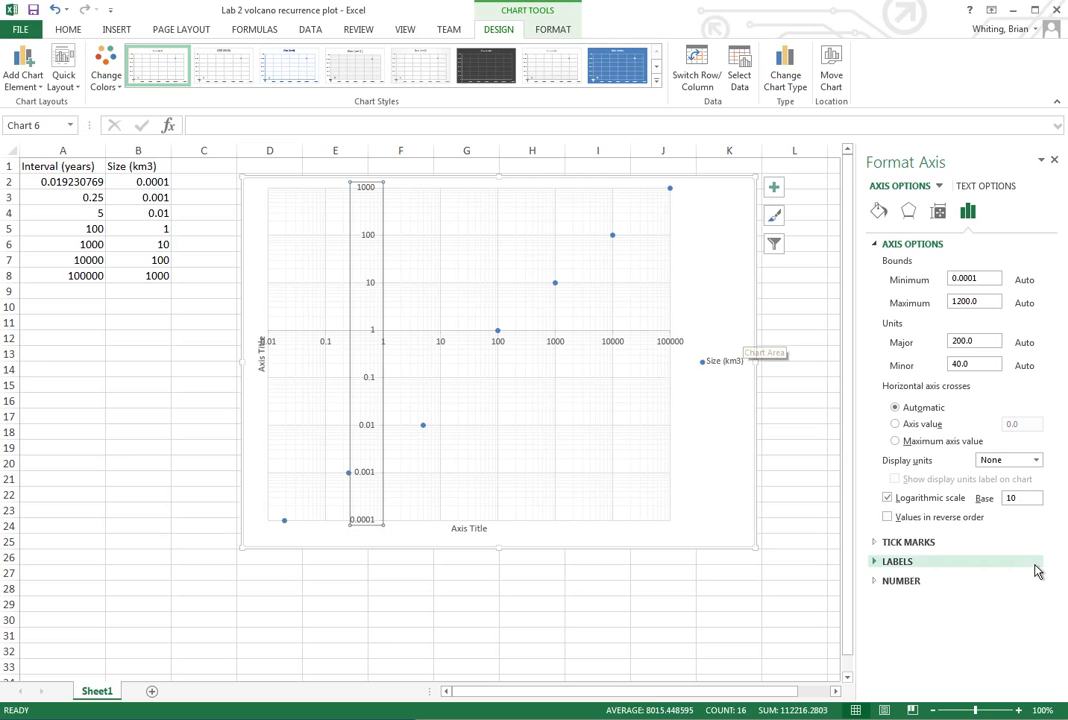
Step: Set the label position of the vertical axis to Low
click(878, 562)
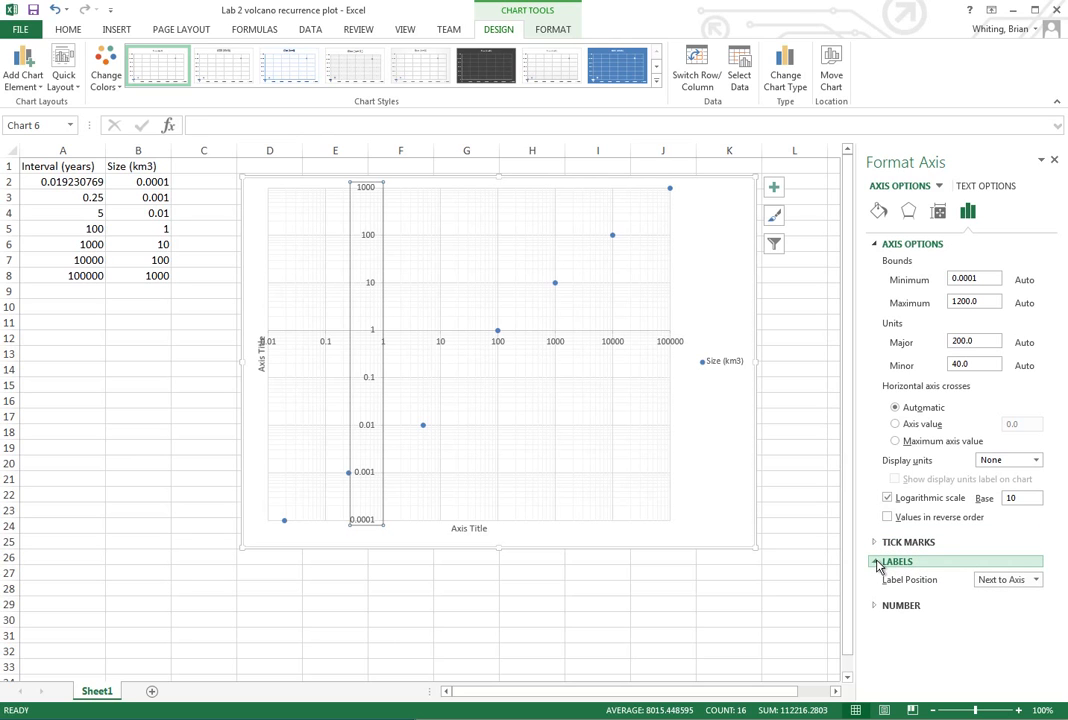
click(1032, 580)
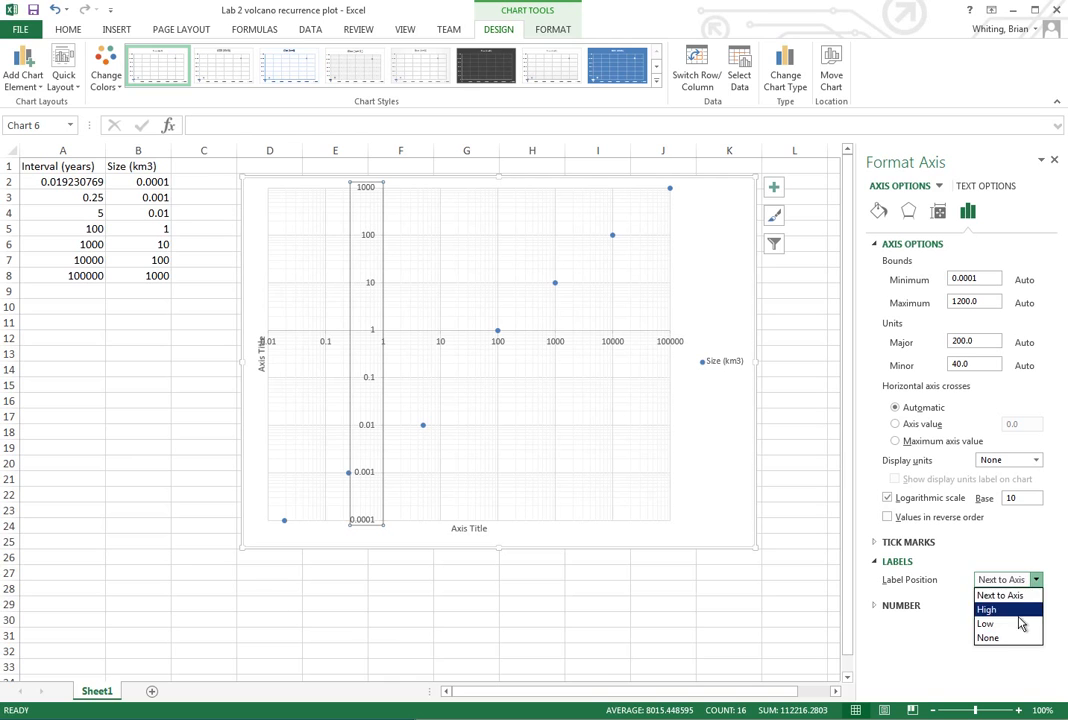
click(1020, 624)
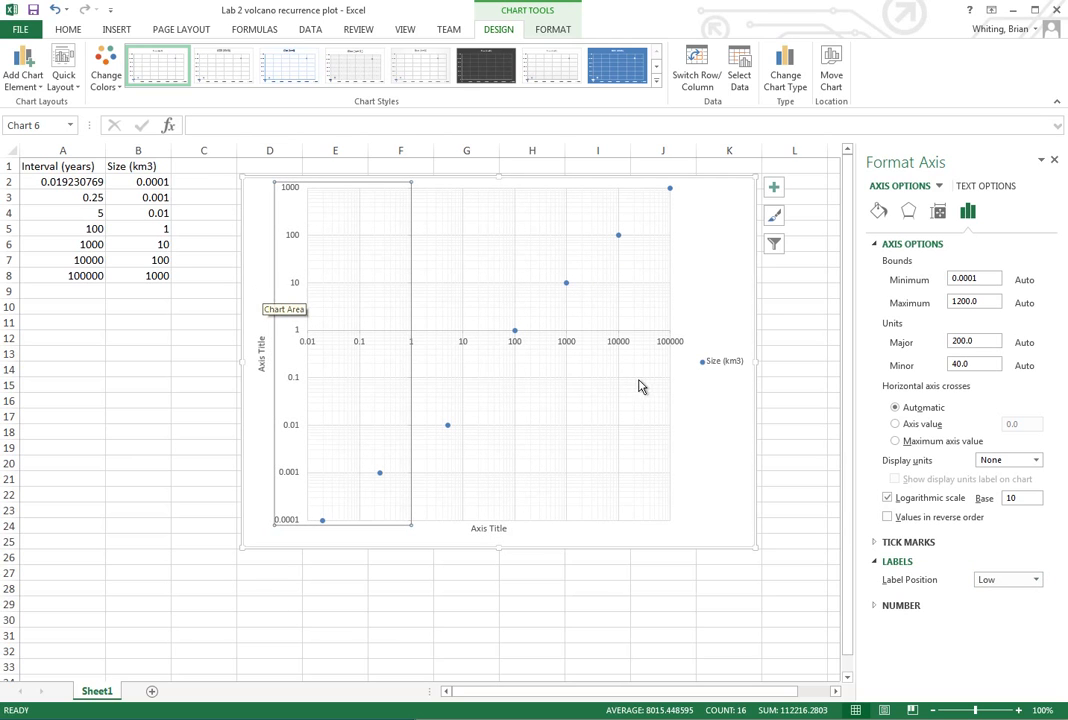
Step: Set the label position of the horizontal axis to Low
click(681, 343)
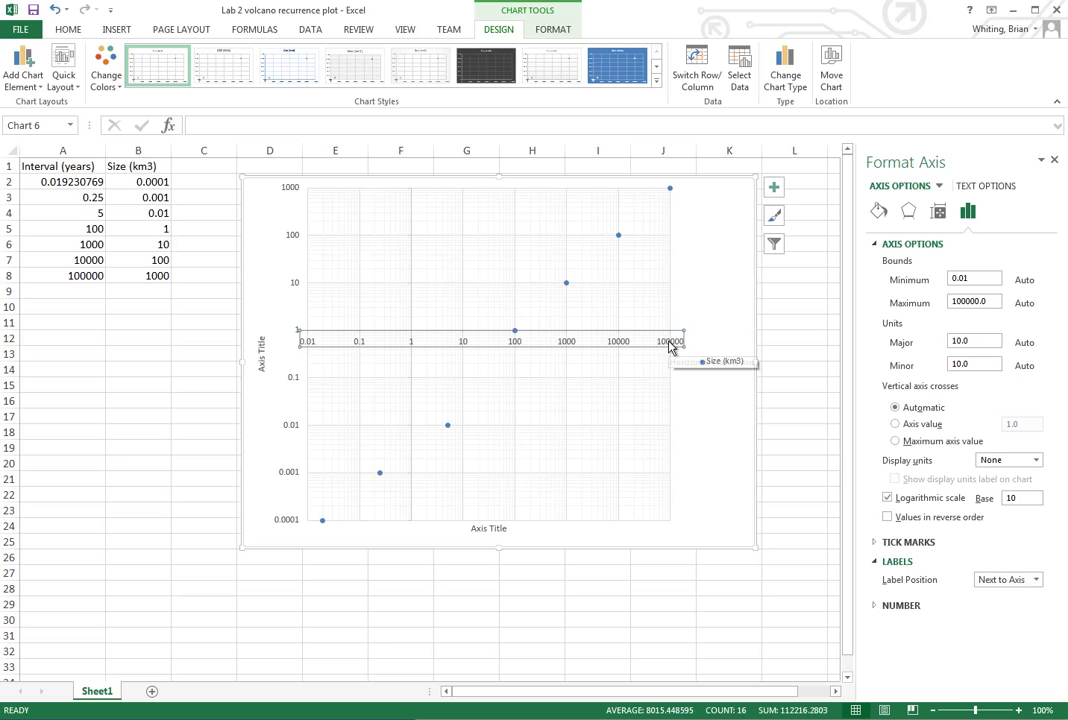
click(1036, 580)
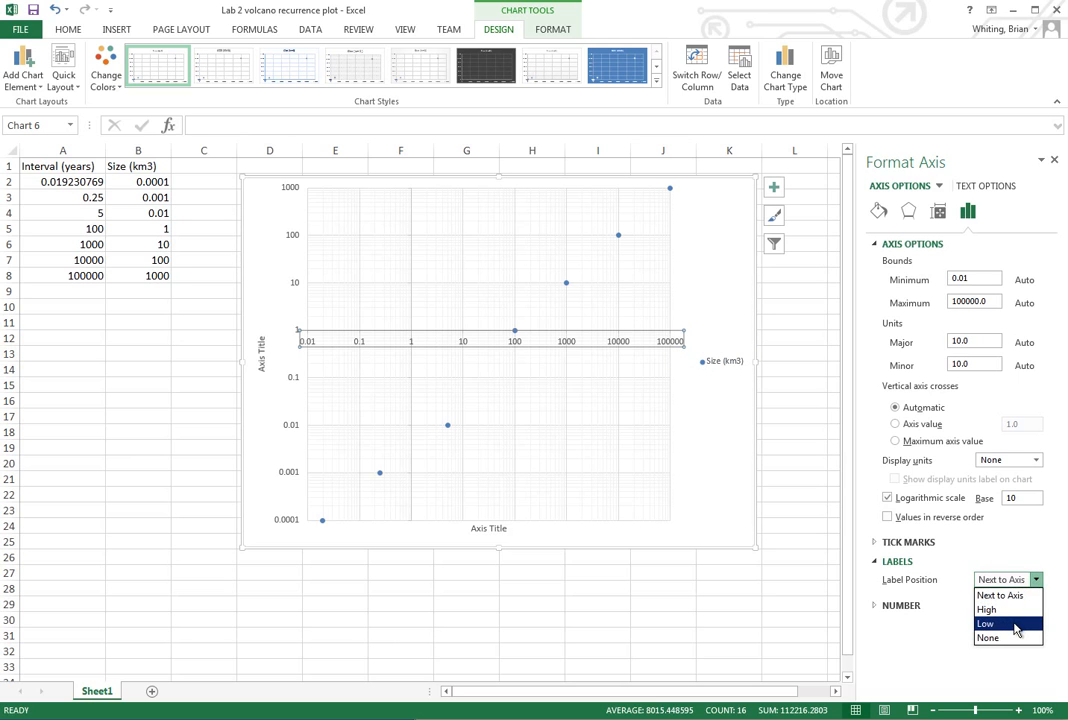
click(1017, 624)
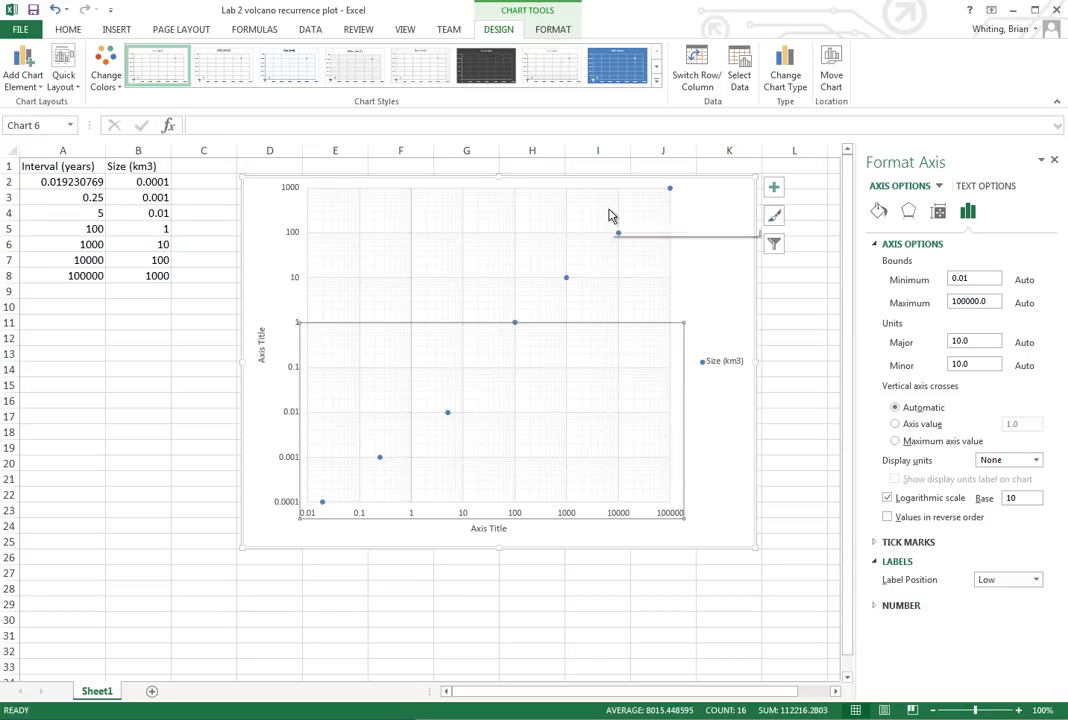
click(732, 445)
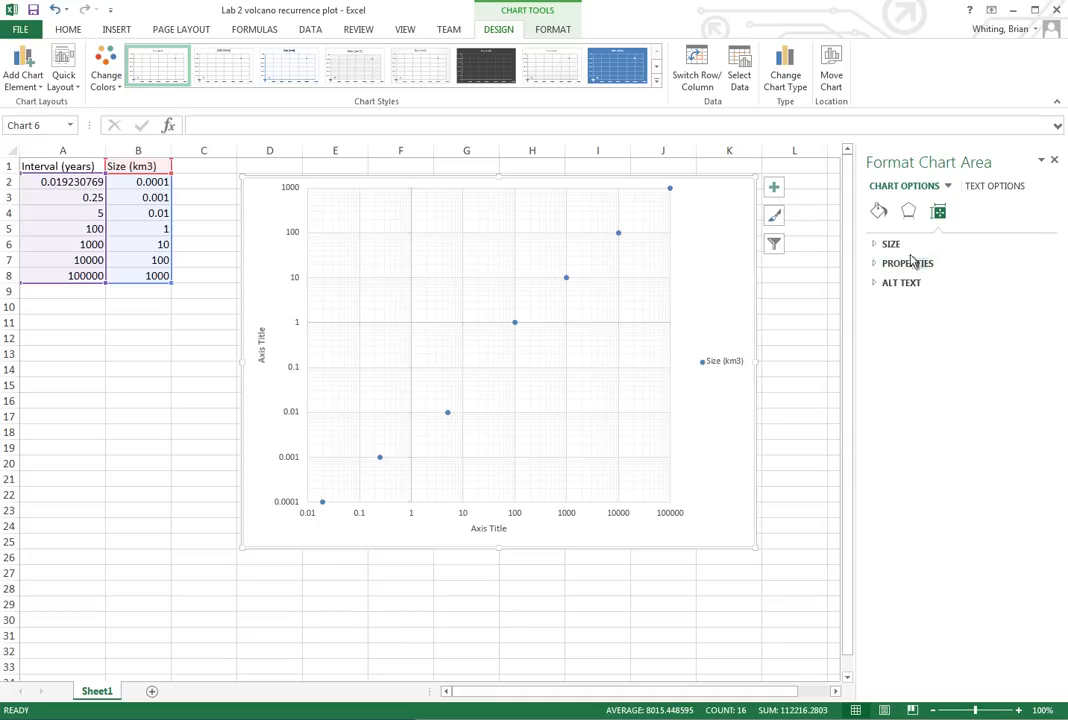
right_click(699, 282)
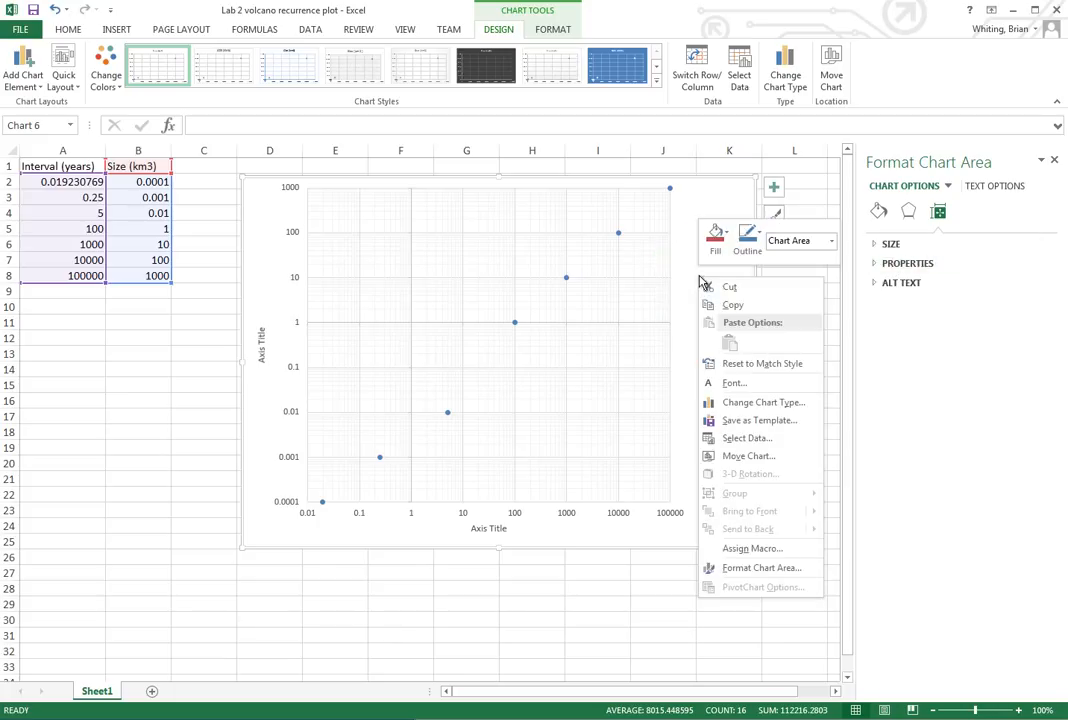
click(770, 569)
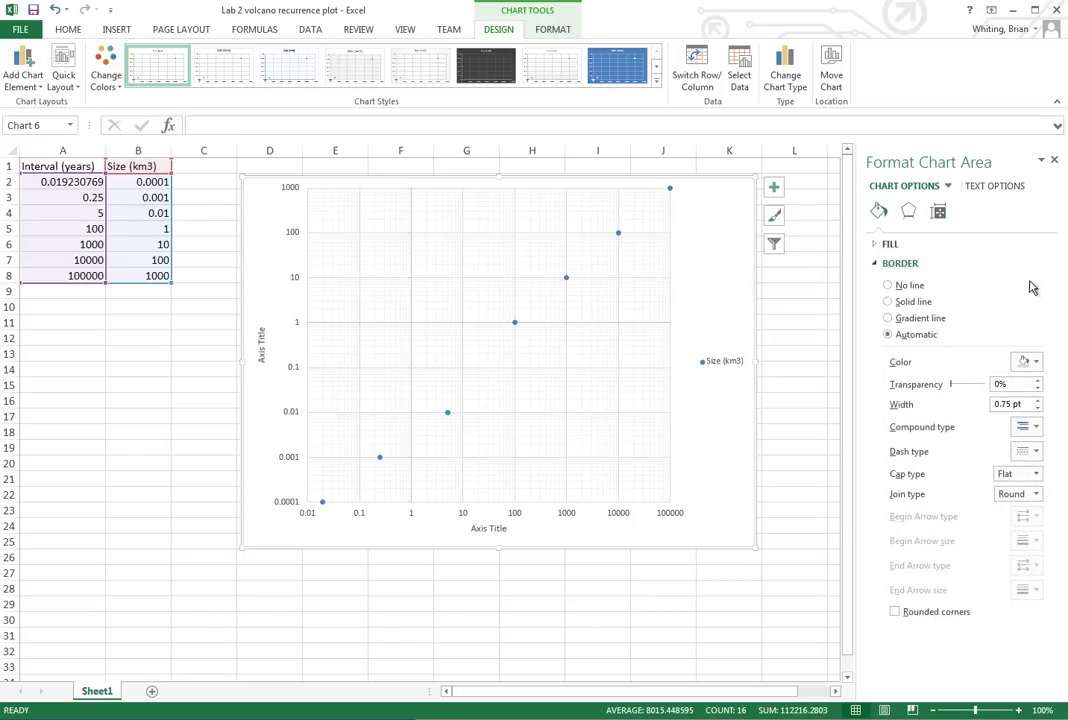
click(940, 213)
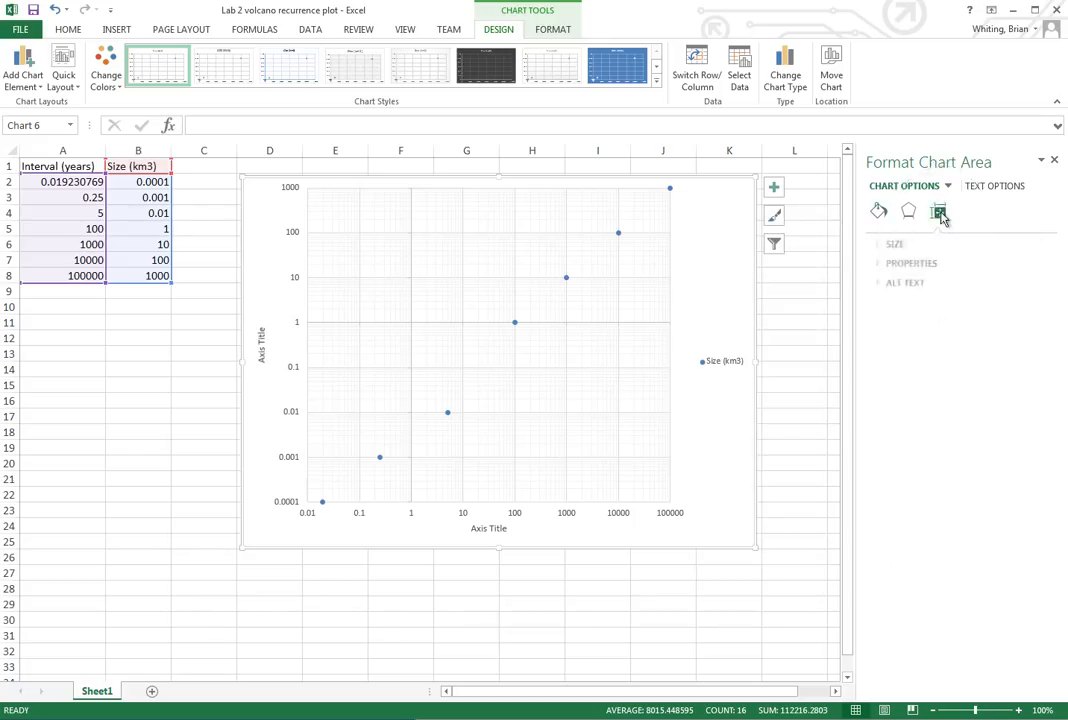
click(876, 264)
click(876, 264)
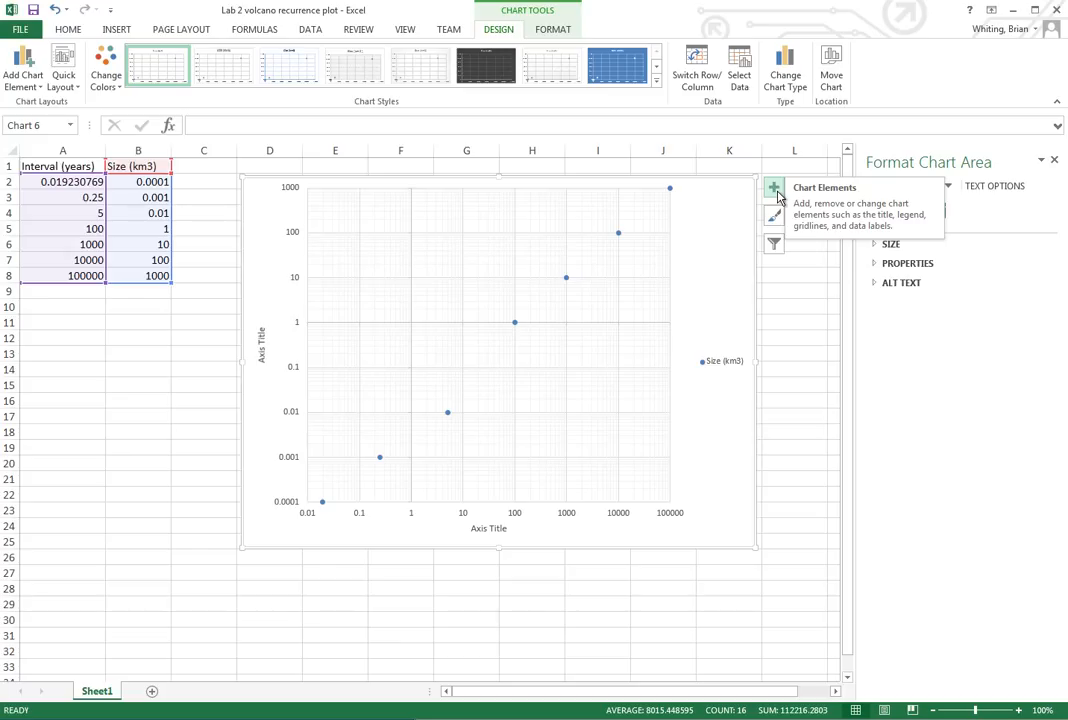
Step: Add a chart title and a linear trendline to the scatter chart
click(777, 194)
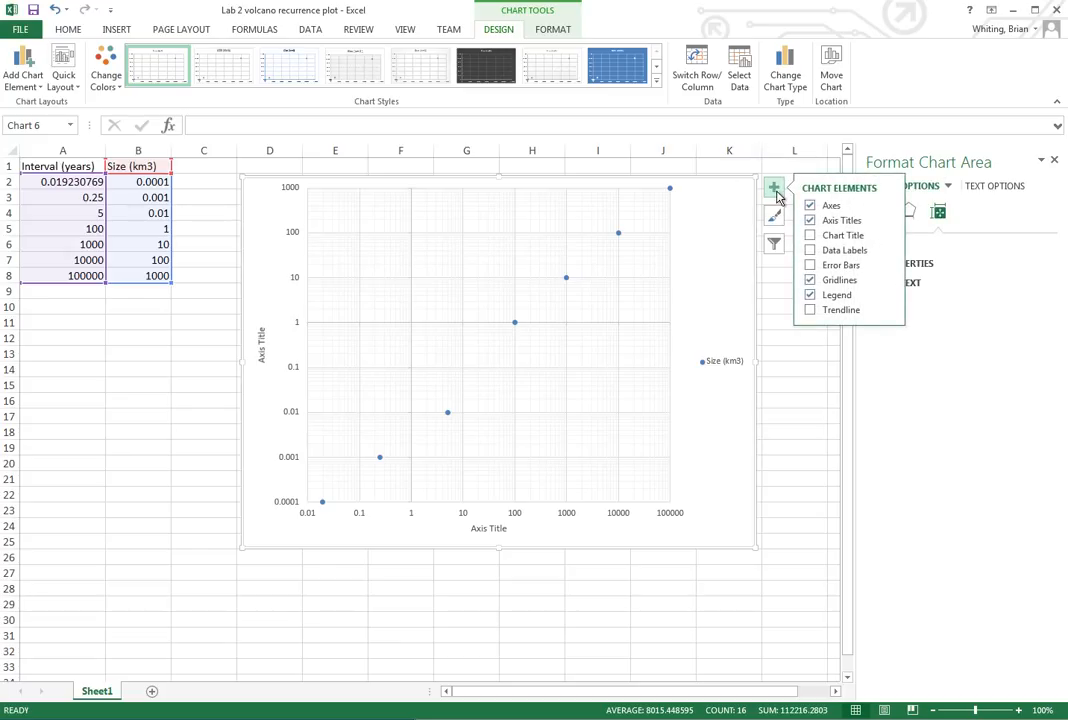
click(811, 310)
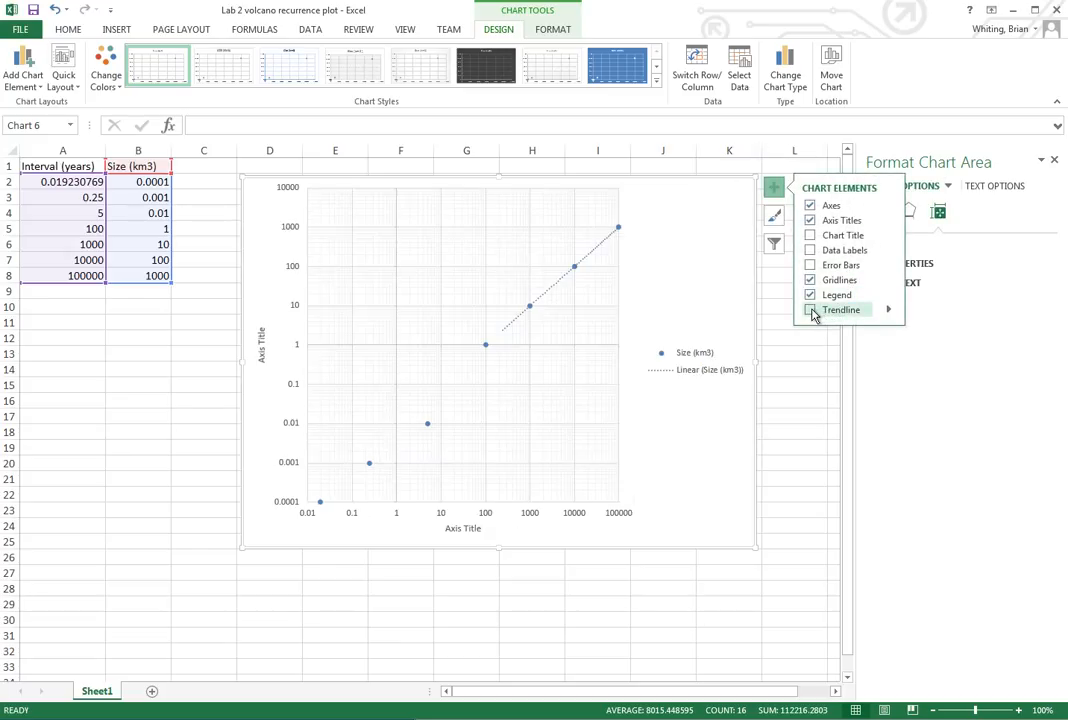
click(829, 235)
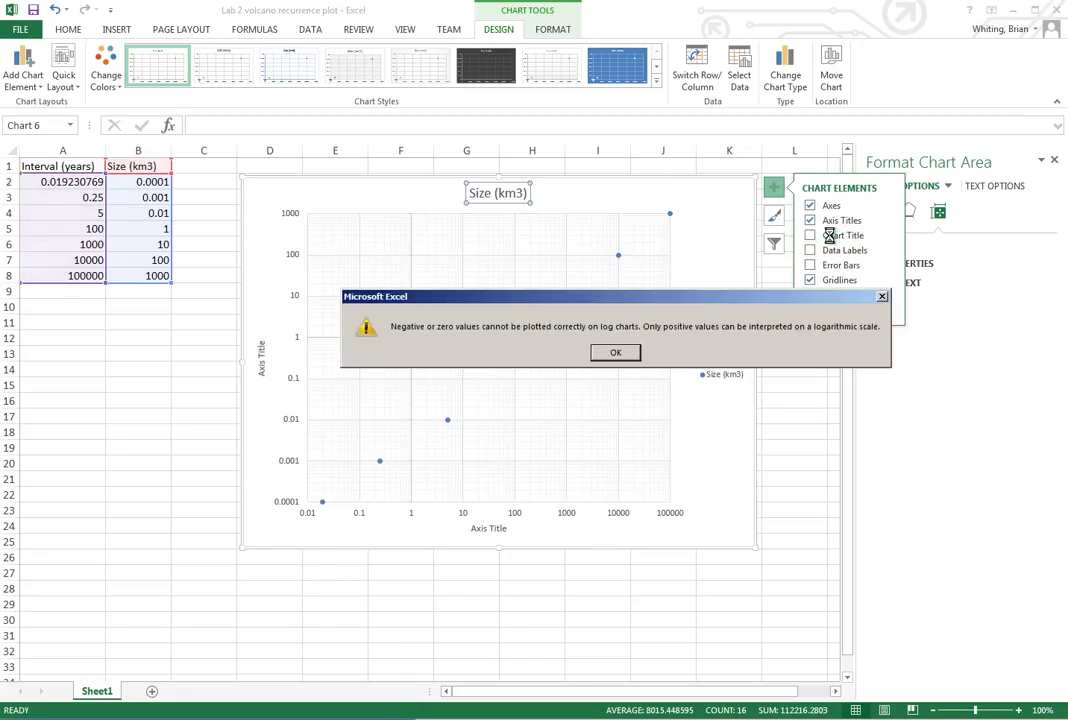
click(614, 352)
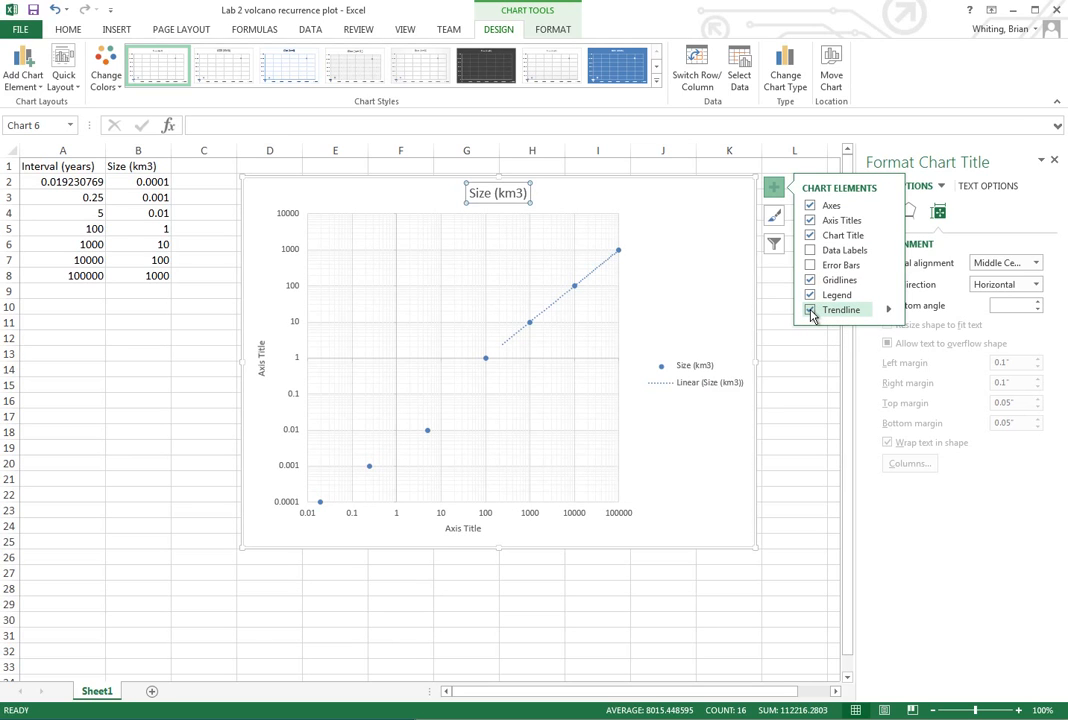
Step: Add another linear trendline through the trendline options and set its intercept to 0.0
click(889, 311)
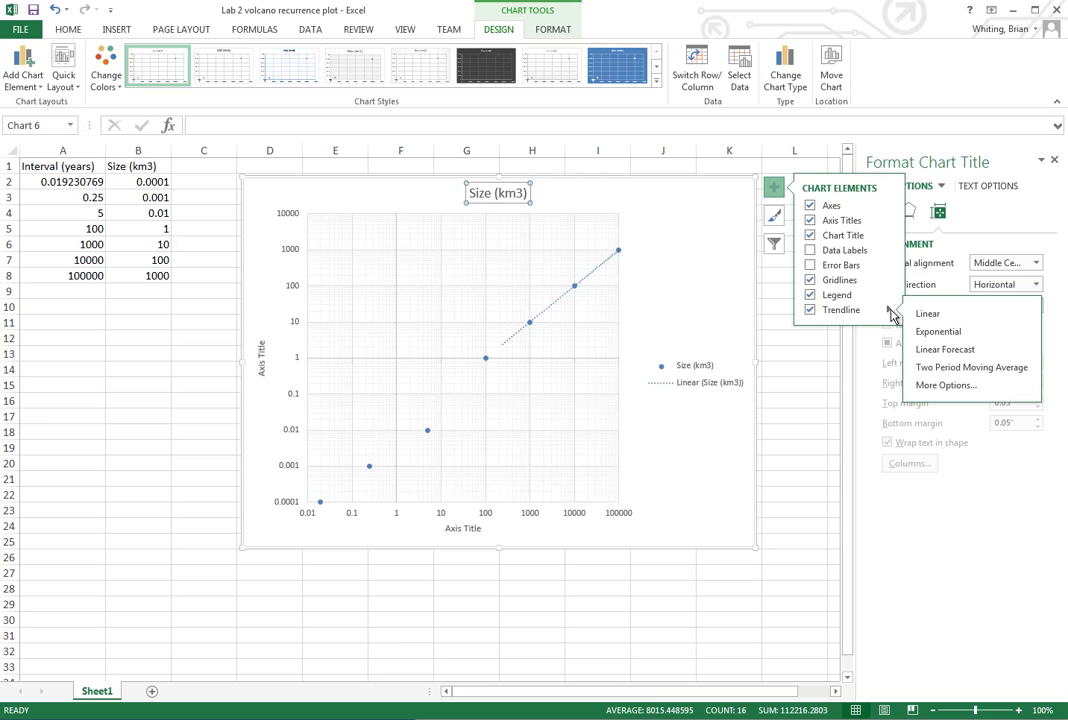
click(947, 386)
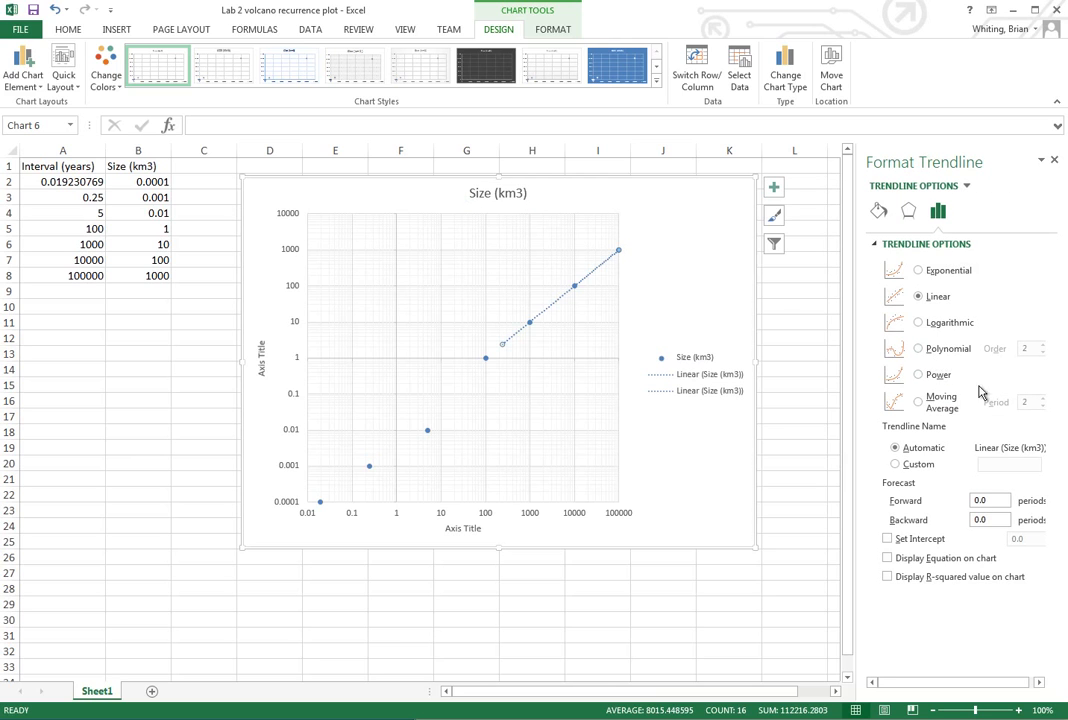
click(913, 542)
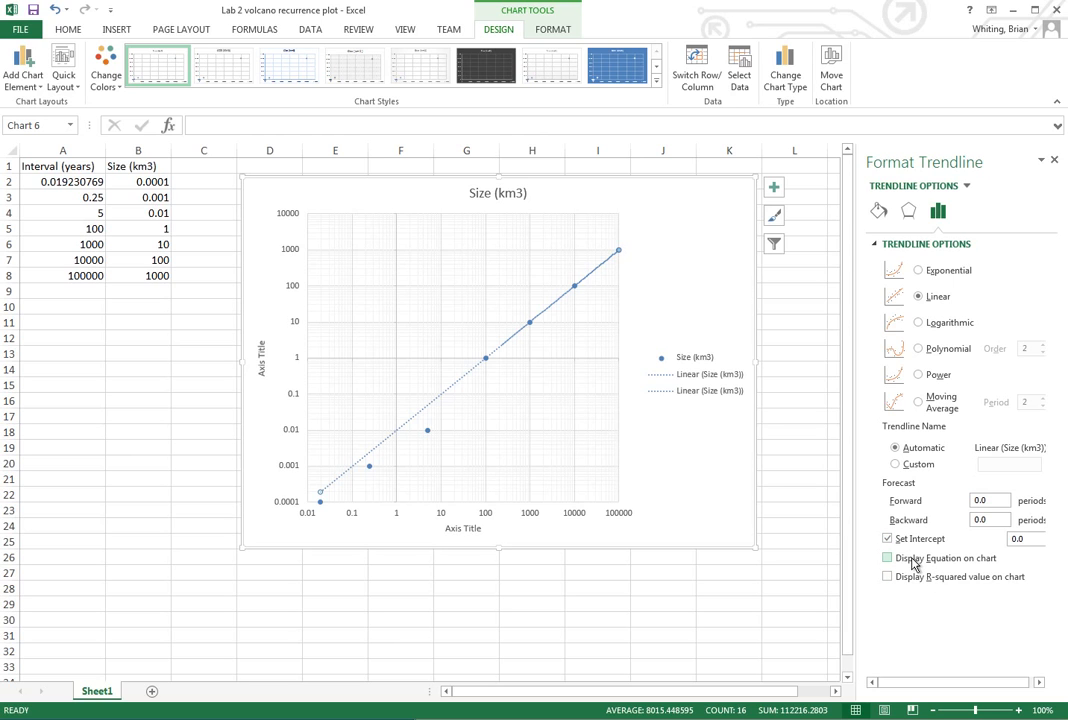
Step: Display the trendline's equation on the chart and move it to the empty upper-left part of the plot area
click(910, 564)
drag(594, 249, 427, 258)
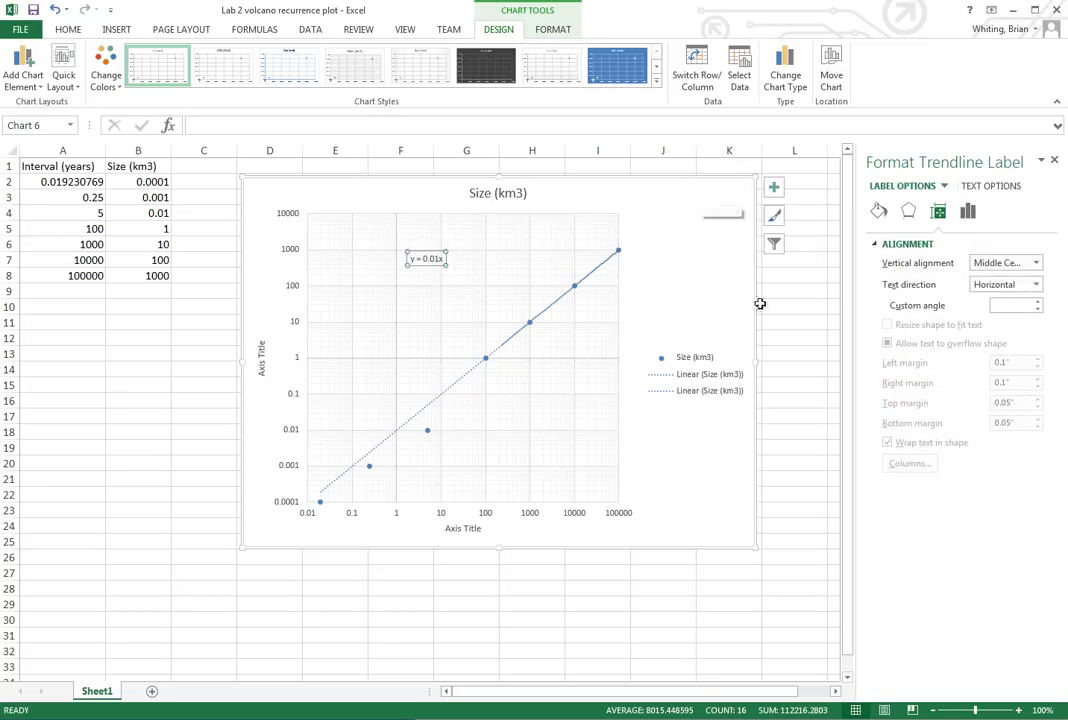
Step: Replace the horizontal axis title's placeholder text with "Interval (years)"
click(456, 533)
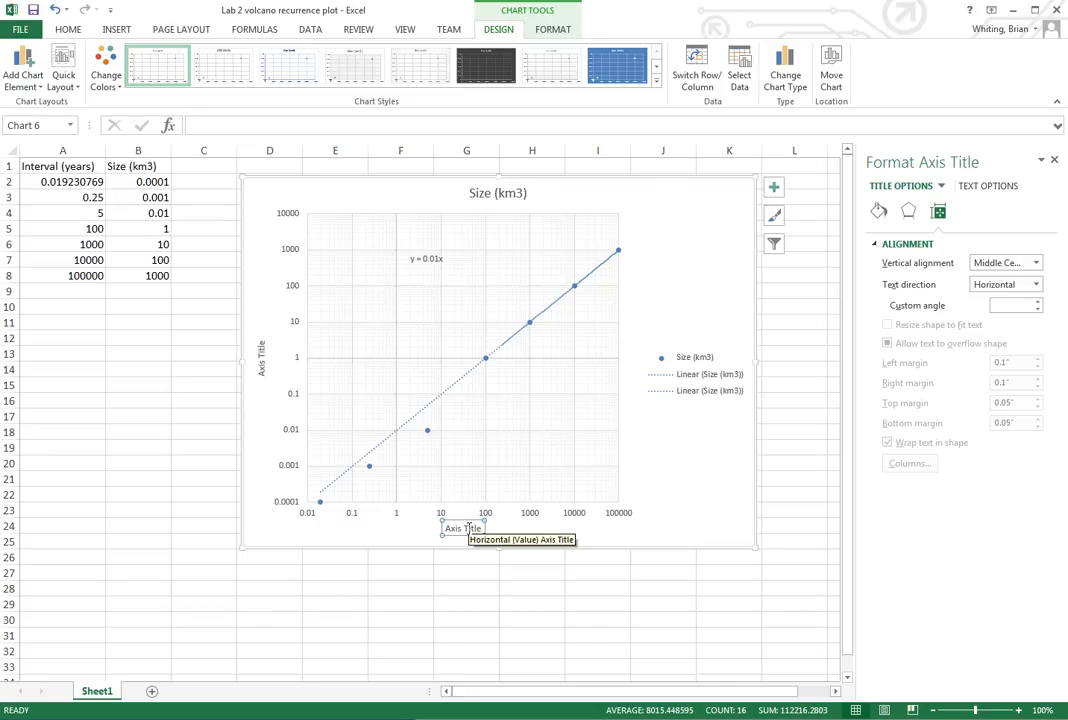
triple_click(465, 529)
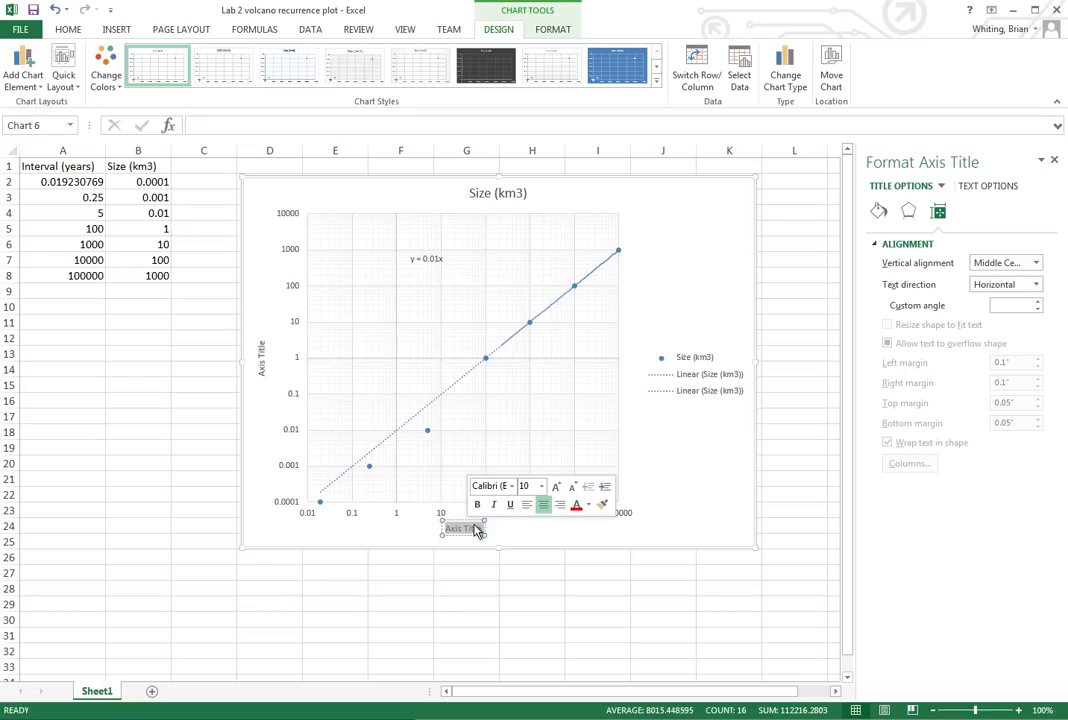
click(667, 484)
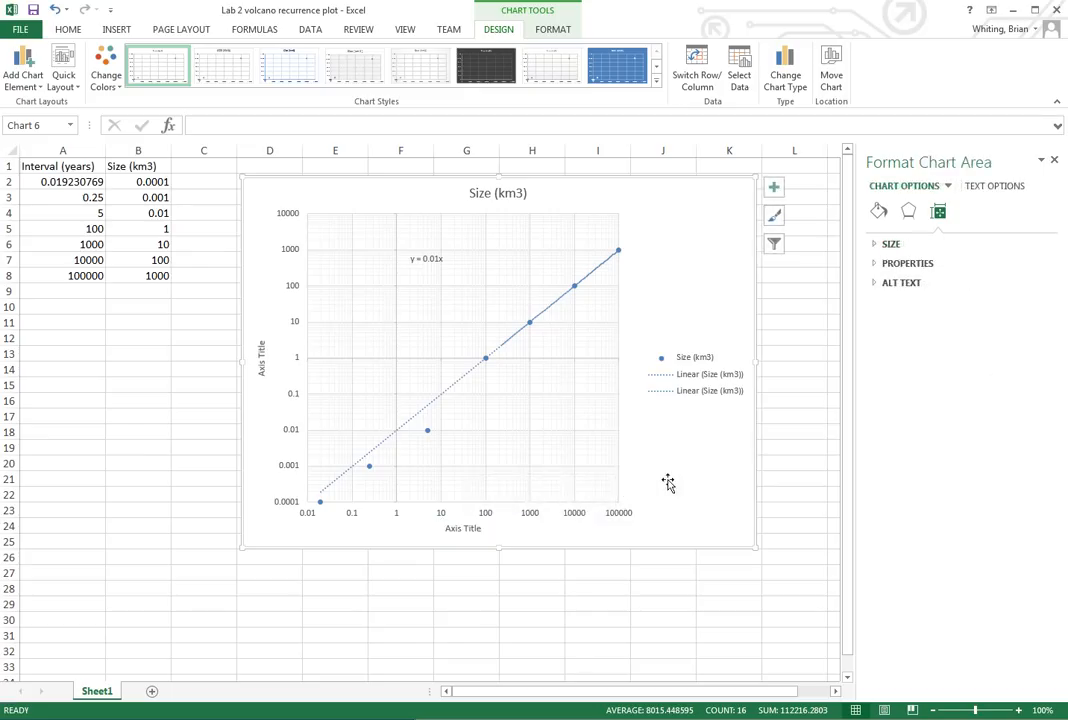
click(468, 528)
triple_click(470, 530)
text(Interva)
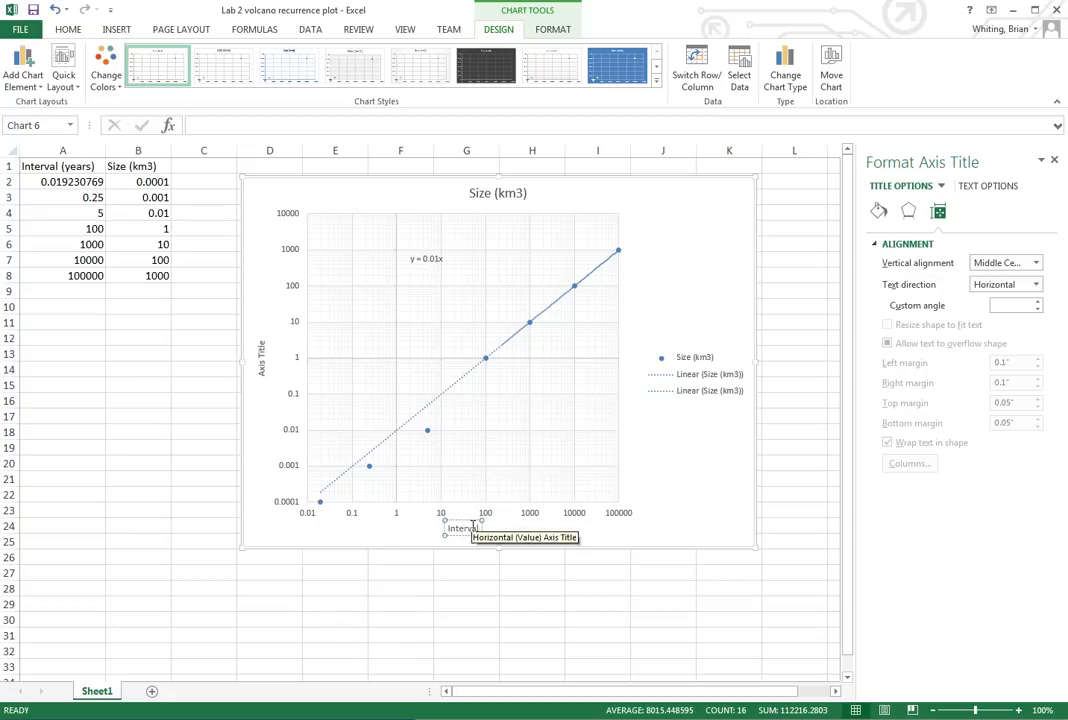
text(l (years)
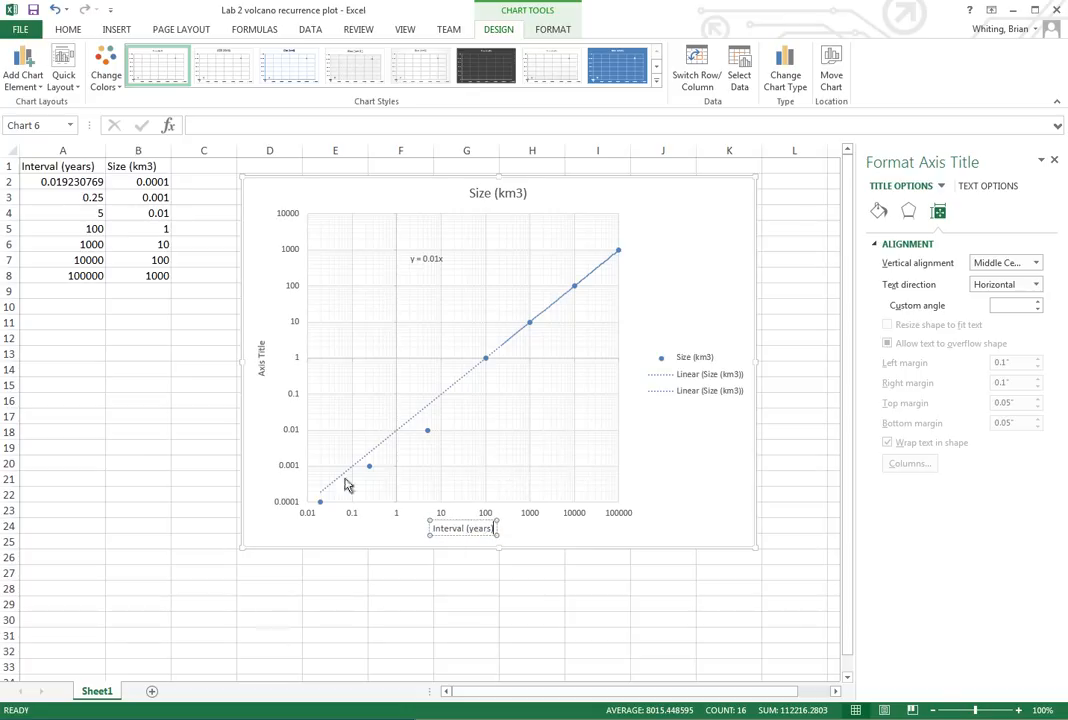
Step: Replace the vertical axis title's placeholder text with "Size (km3)"
click(259, 368)
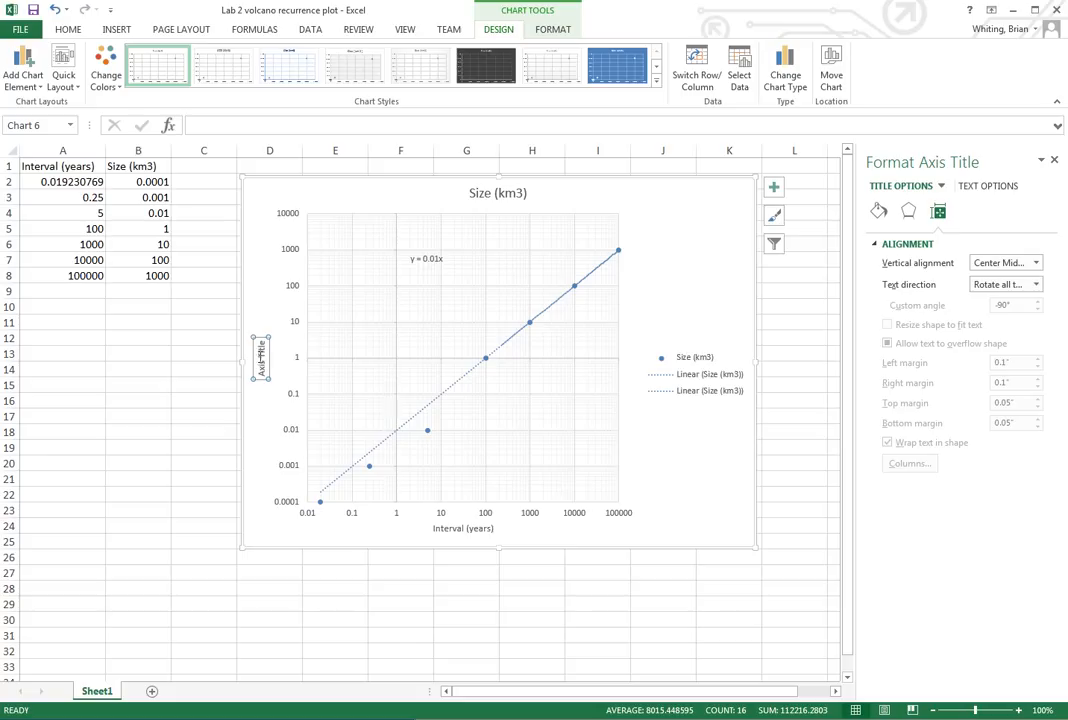
triple_click(261, 362)
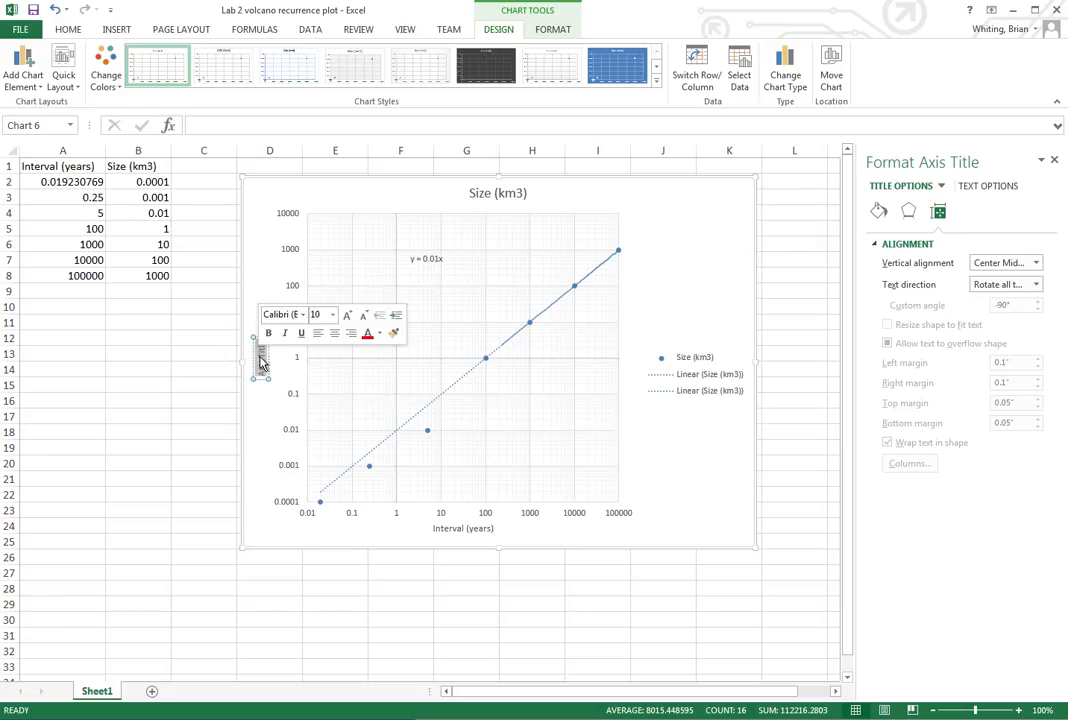
key(Delete)
text(Size (km)
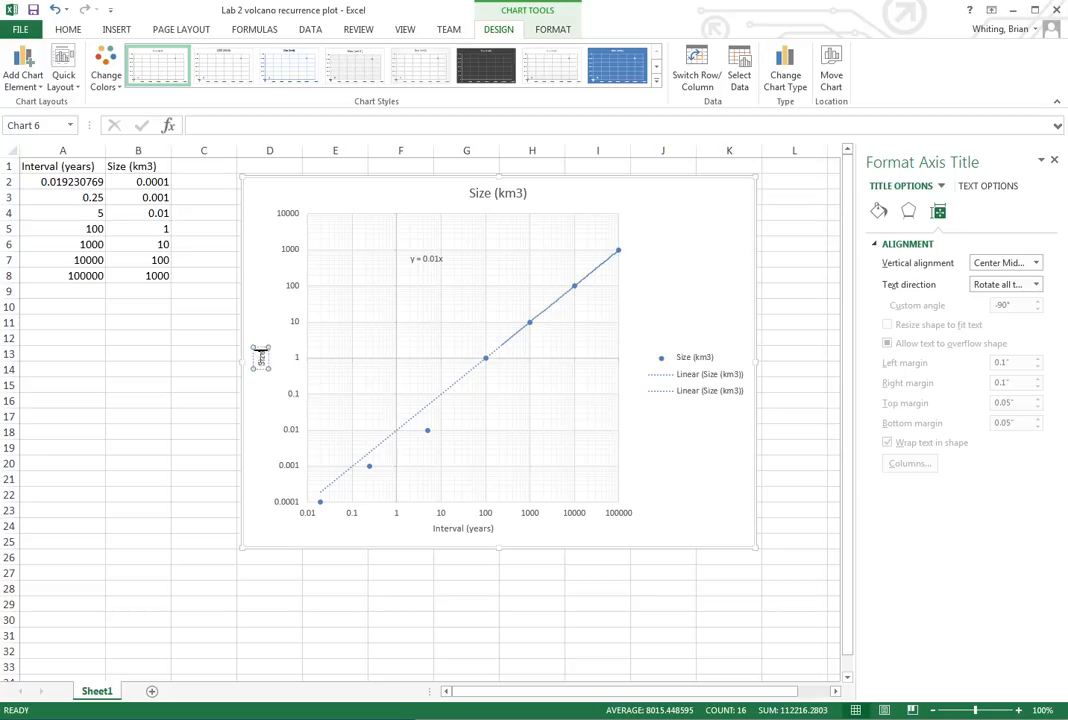
text(3)
drag(260, 345, 260, 340)
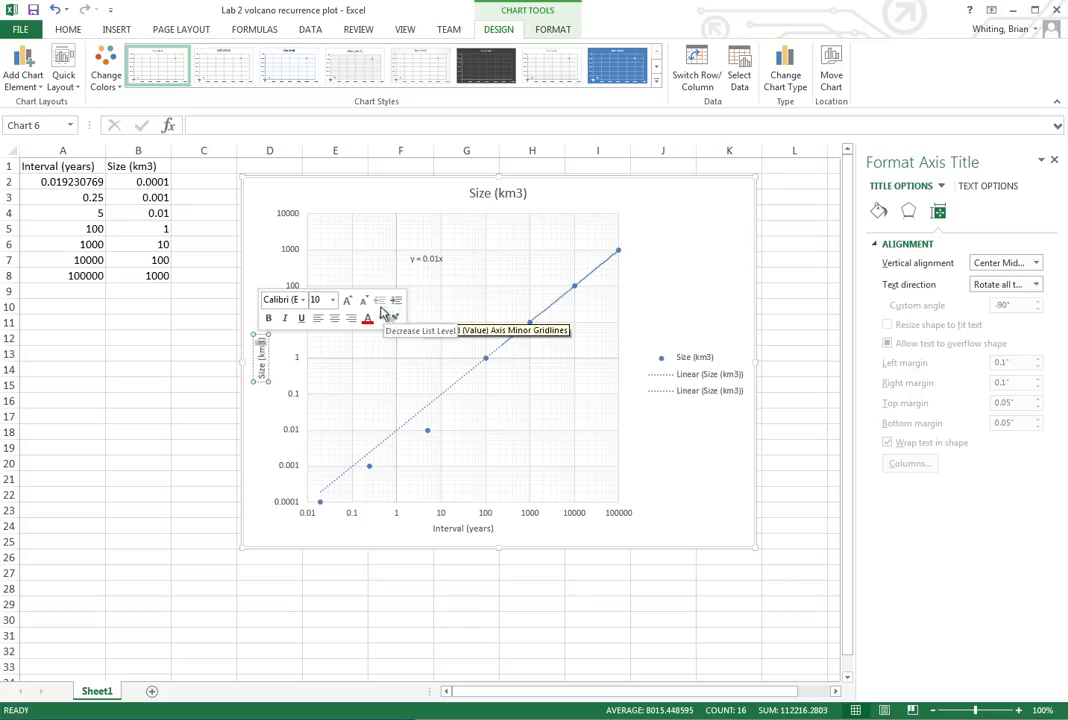
click(263, 213)
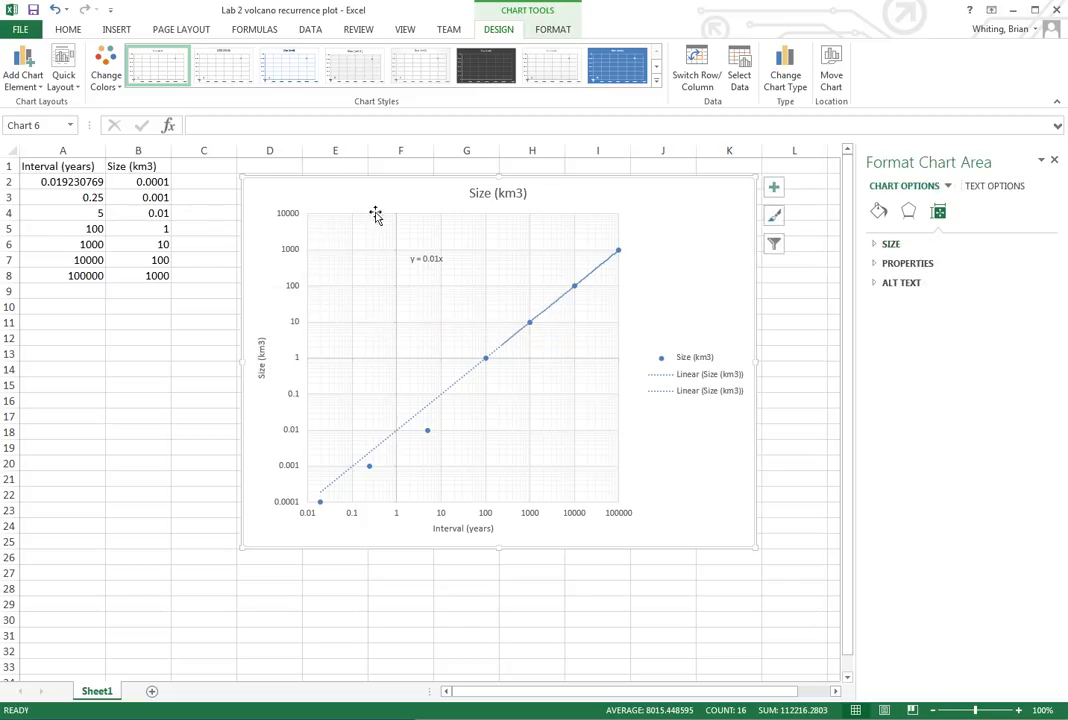
Step: Change the chart title to "Volcano Eruption Size and Frequency"
click(494, 193)
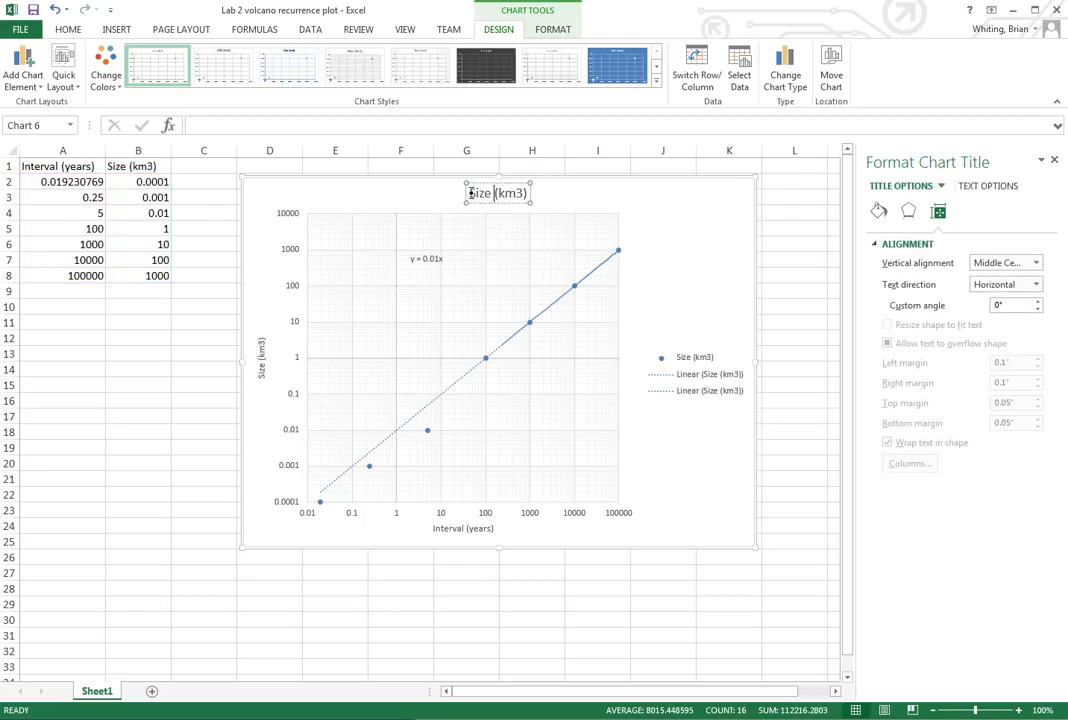
drag(468, 193, 560, 207)
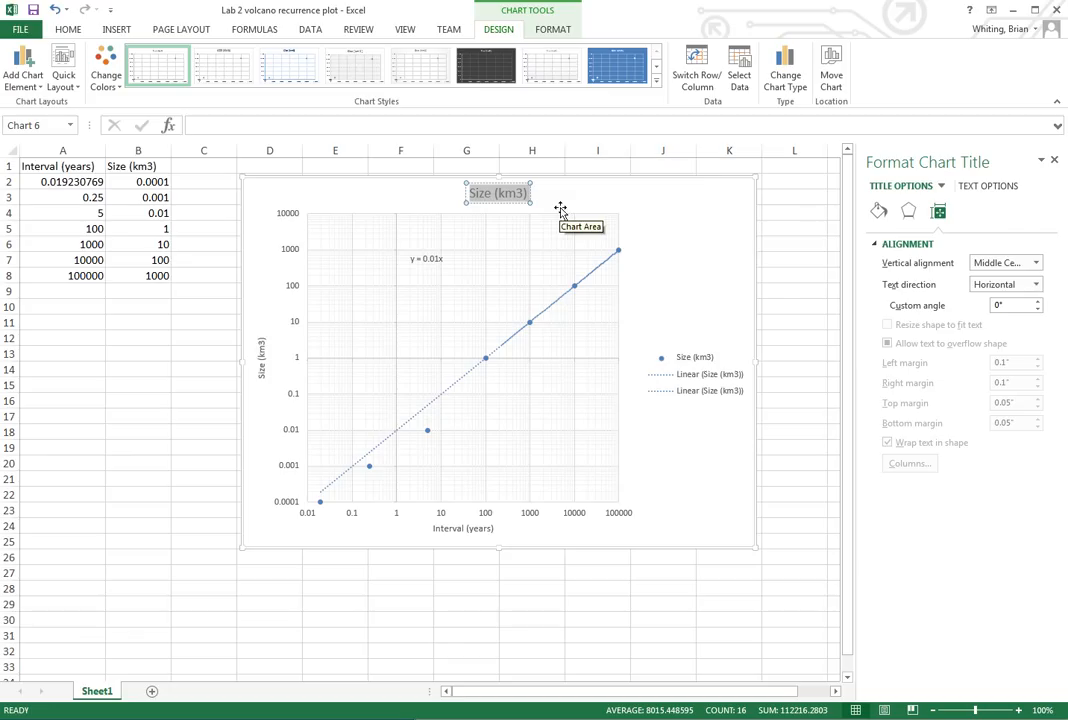
text(Vol)
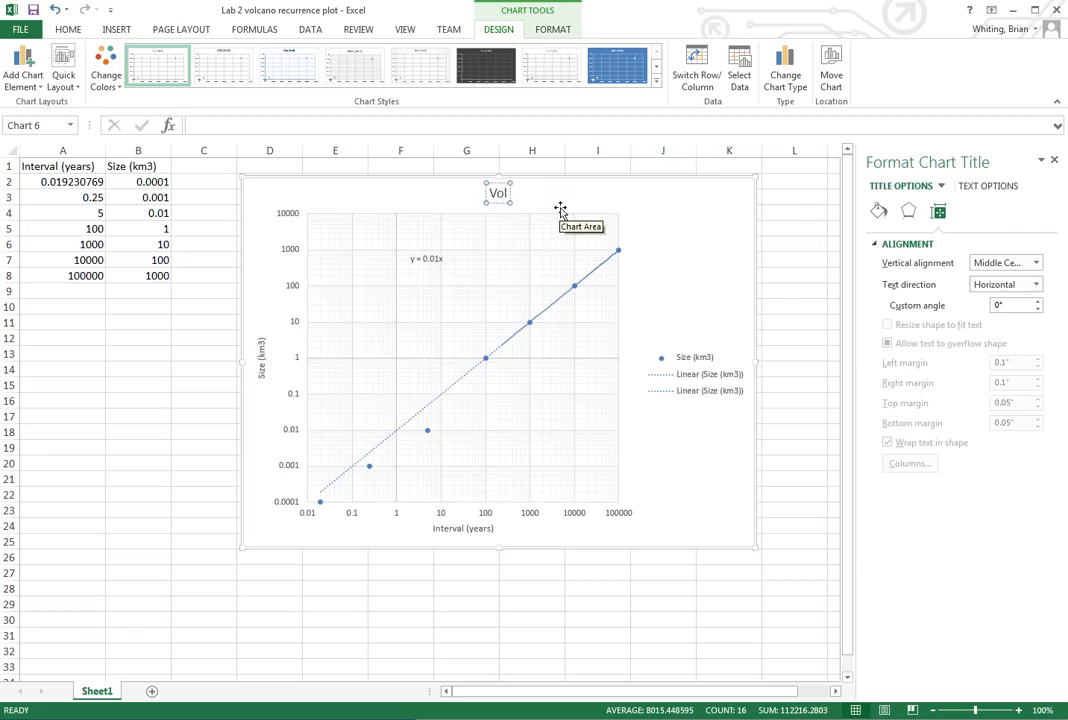
text(c)
text(ano Eruption Size and Frequency)
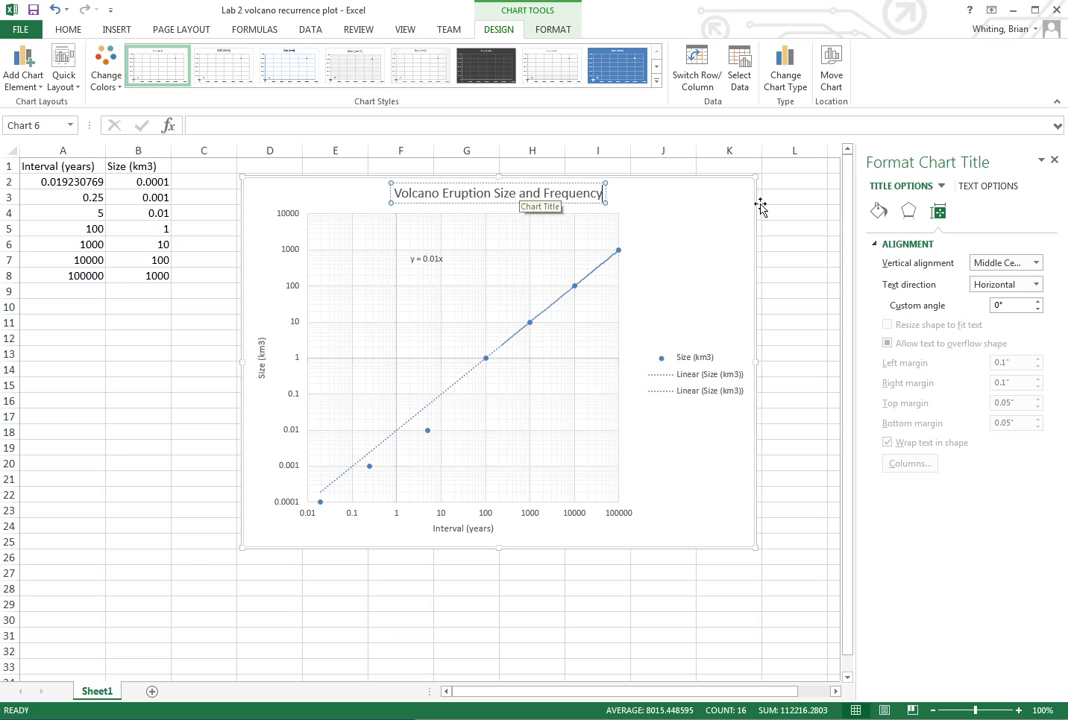
click(746, 211)
Step: Shift the chart title left so it sits over the plot area, and delete the legend from the chart
click(553, 192)
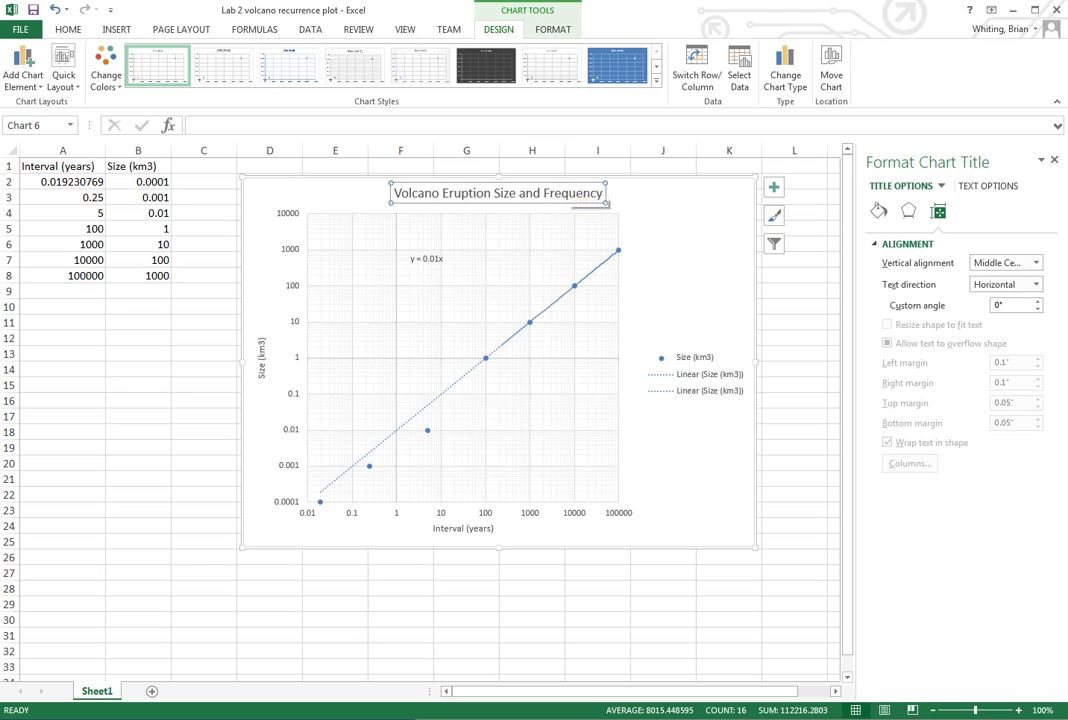
drag(513, 203, 514, 204)
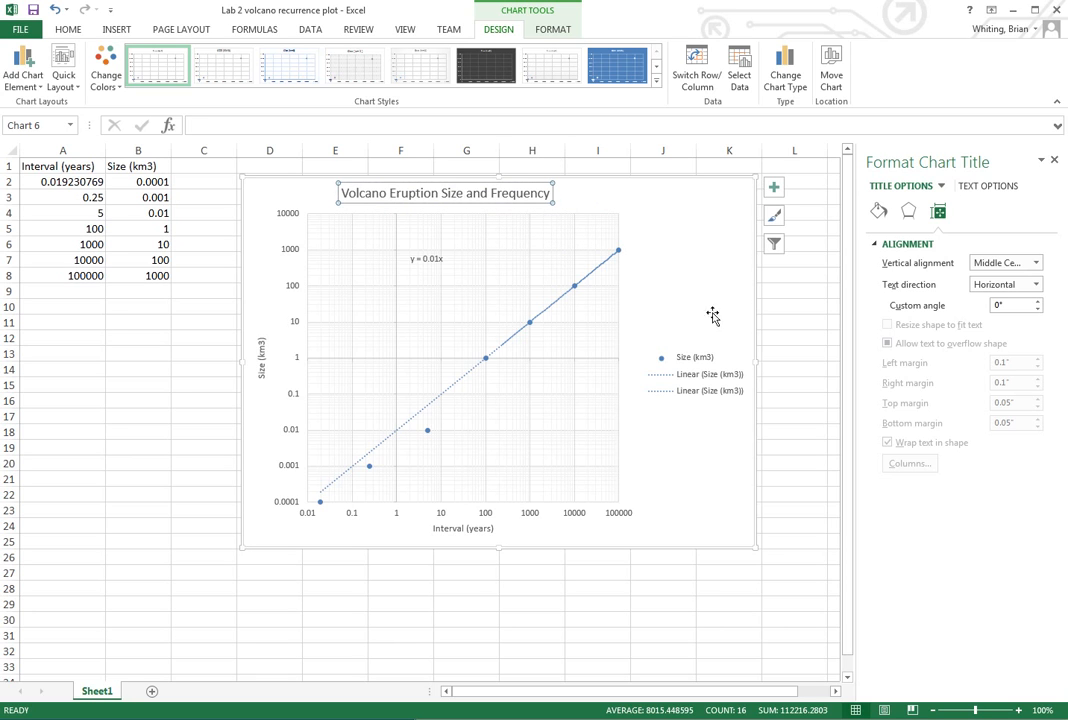
click(706, 376)
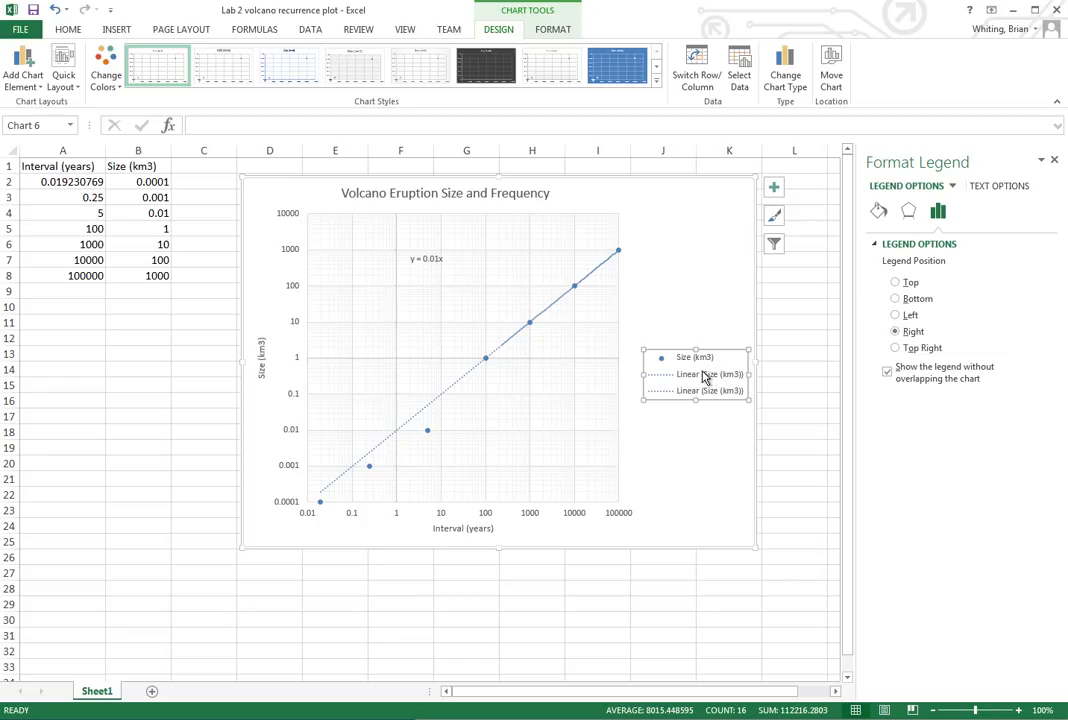
key(Delete)
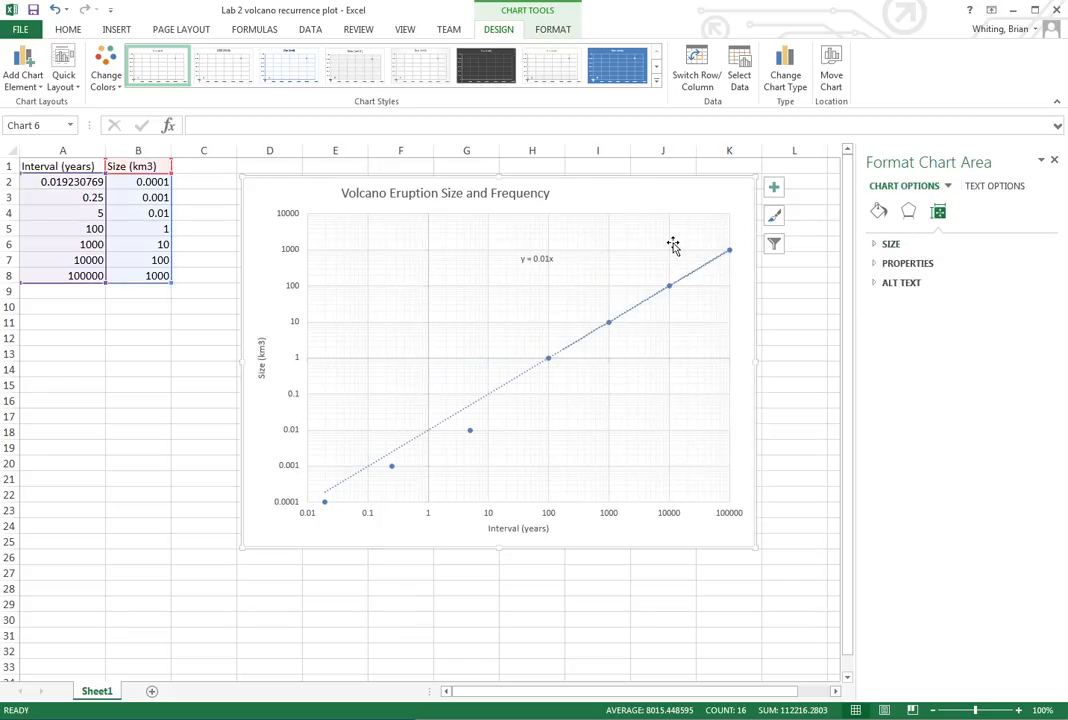
Step: Set the trendline equation label's number format to the Number category with 2 decimal places and the 1000 separator
click(536, 259)
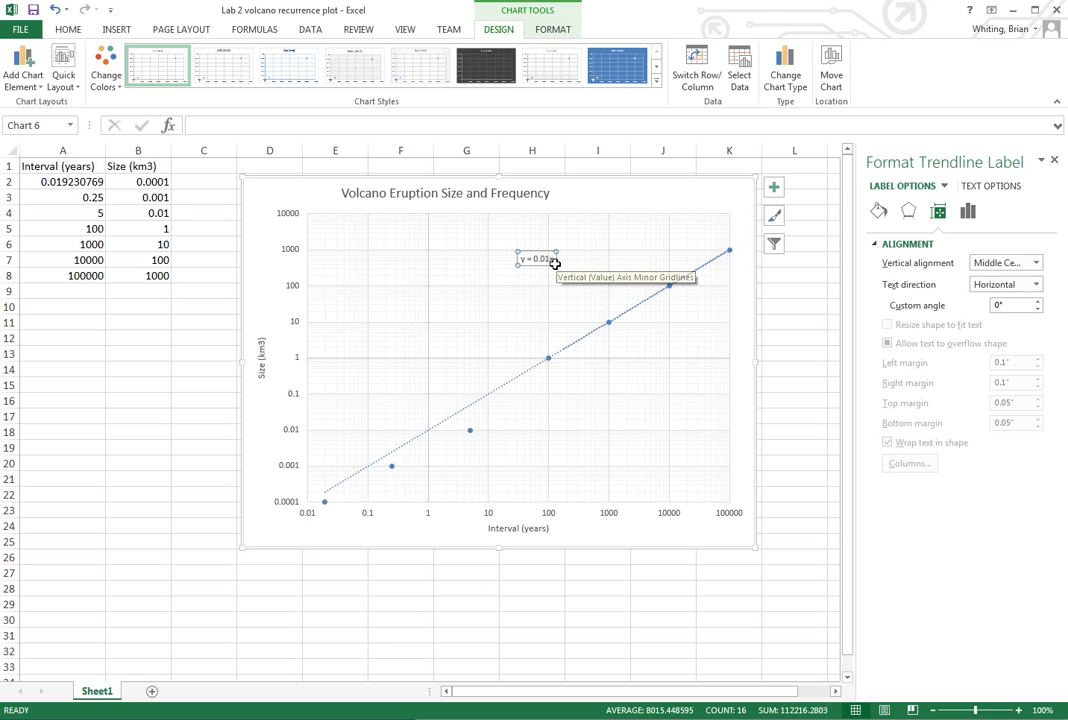
click(553, 259)
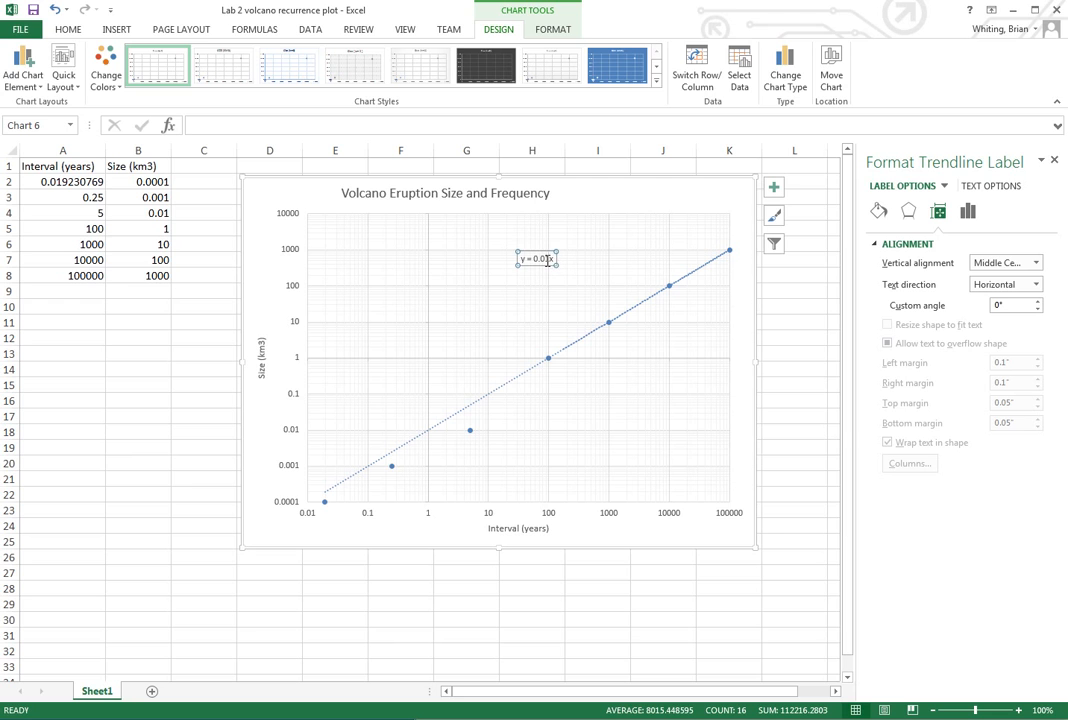
right_click(548, 260)
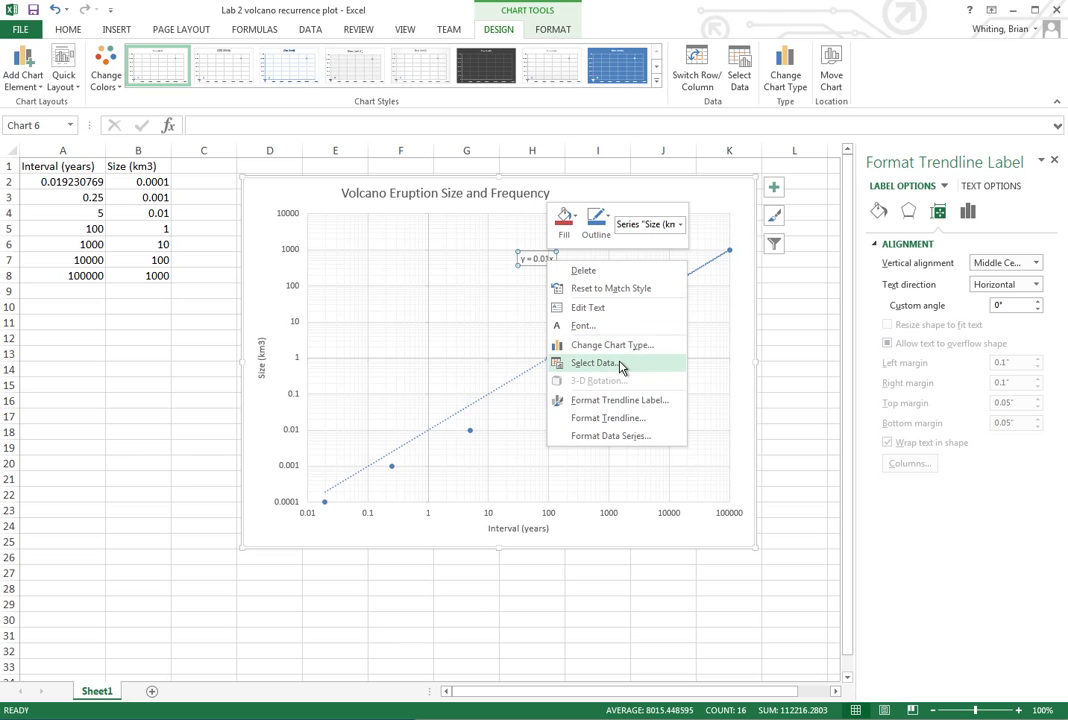
click(627, 399)
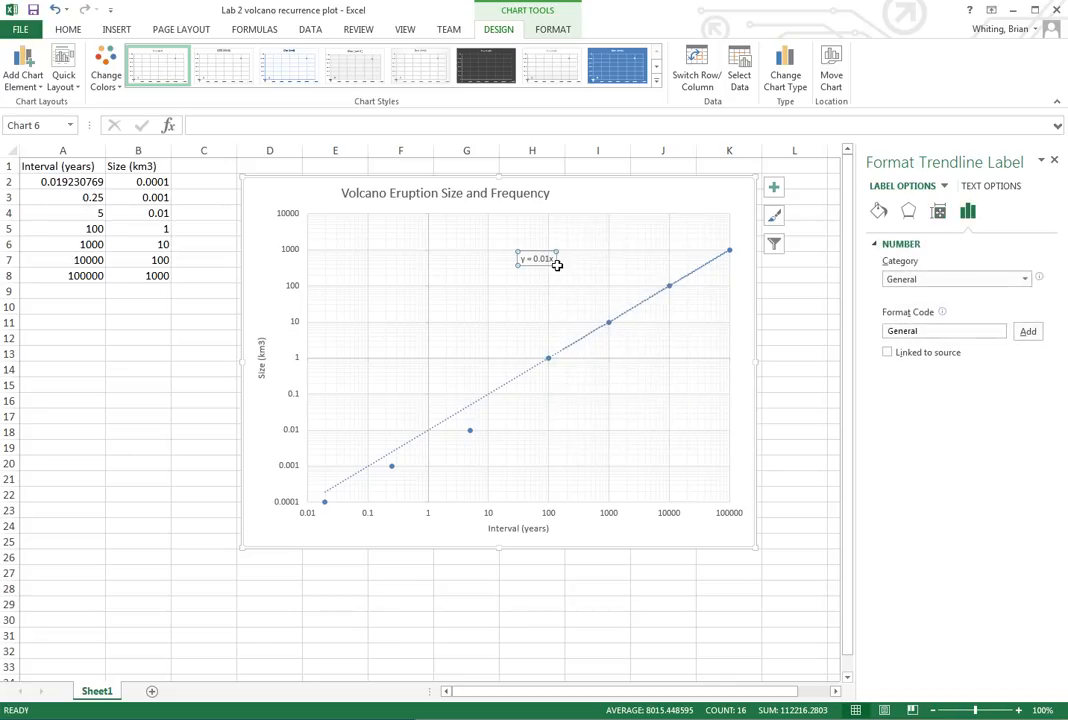
click(990, 331)
click(1024, 279)
click(971, 318)
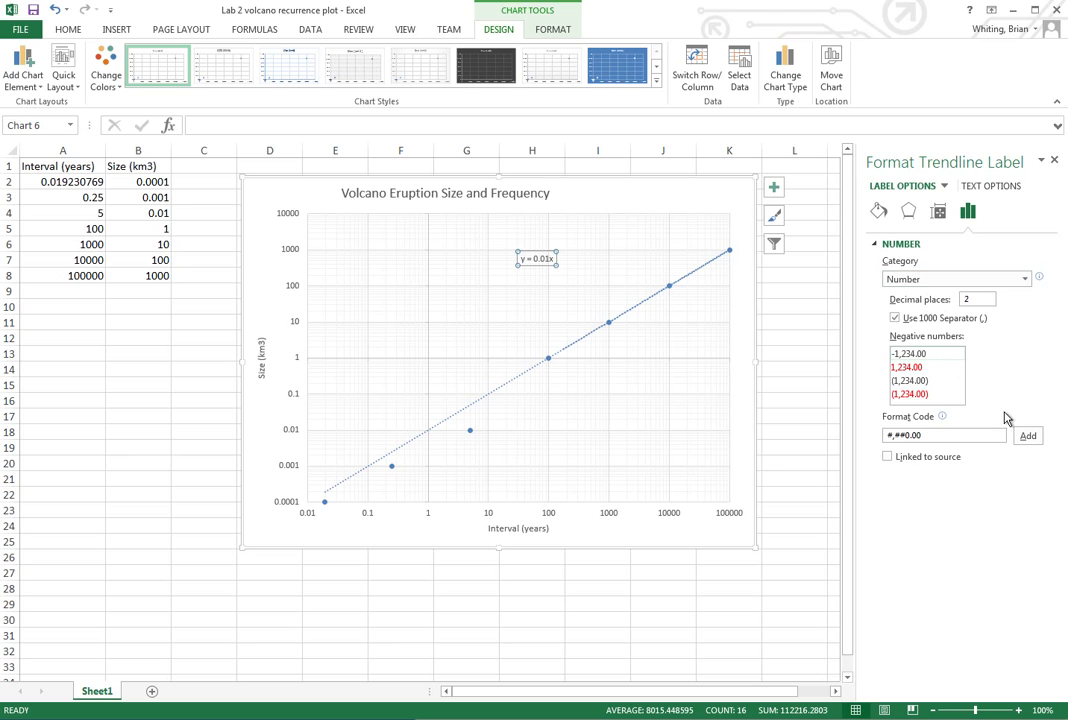
click(573, 265)
click(541, 258)
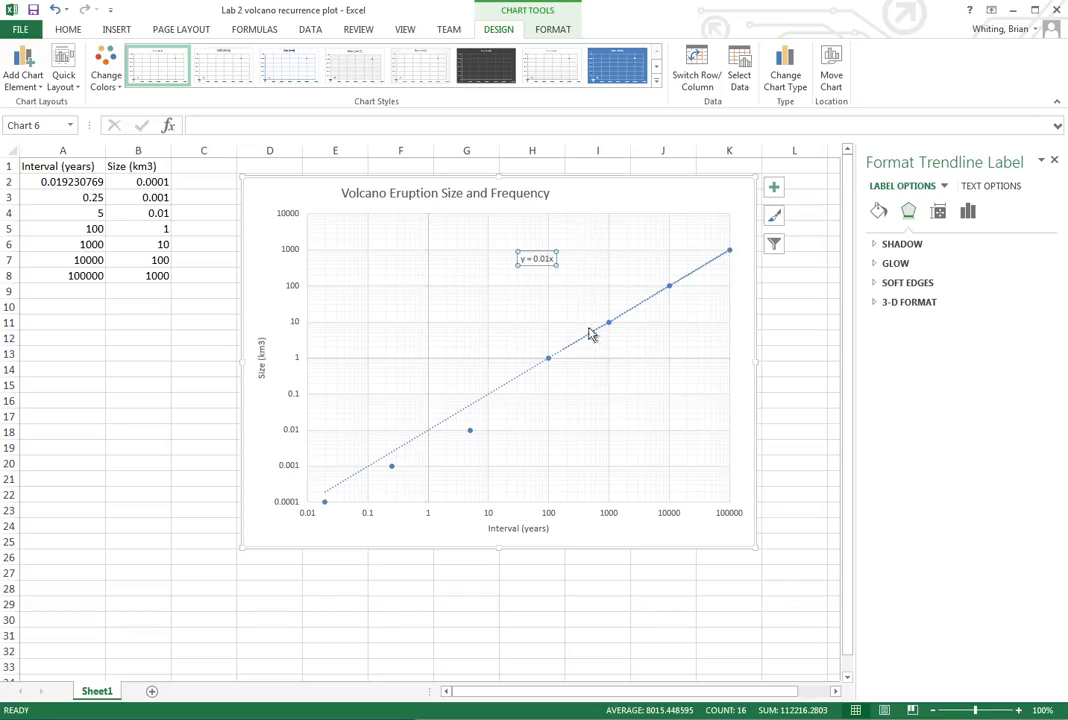